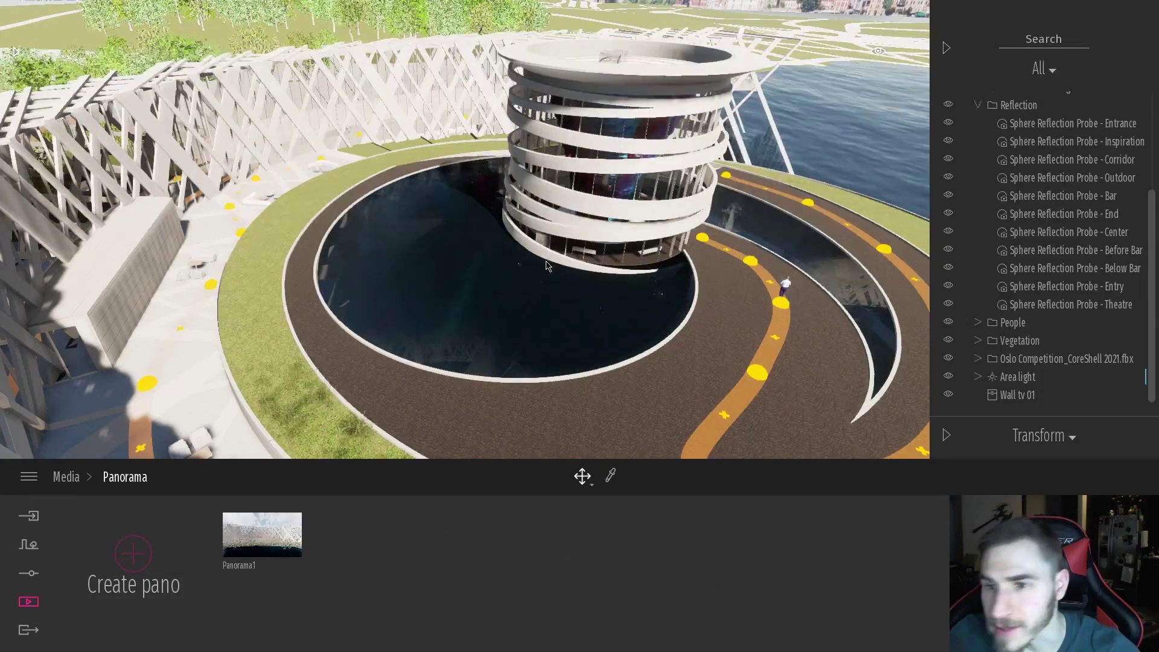
- Load the saved Panorama1 from the panorama media and adjust its camera view of the lattice facade across the pool
{"action": "left_click", "coordinate": [66, 477]}
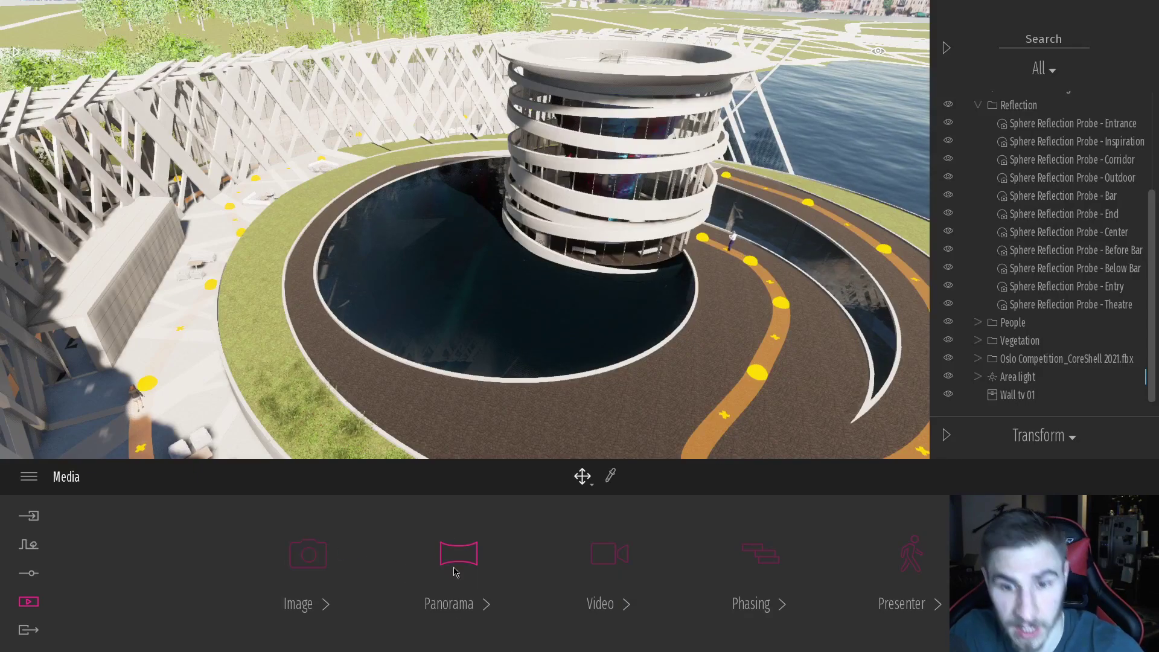
{"action": "left_click", "coordinate": [453, 587]}
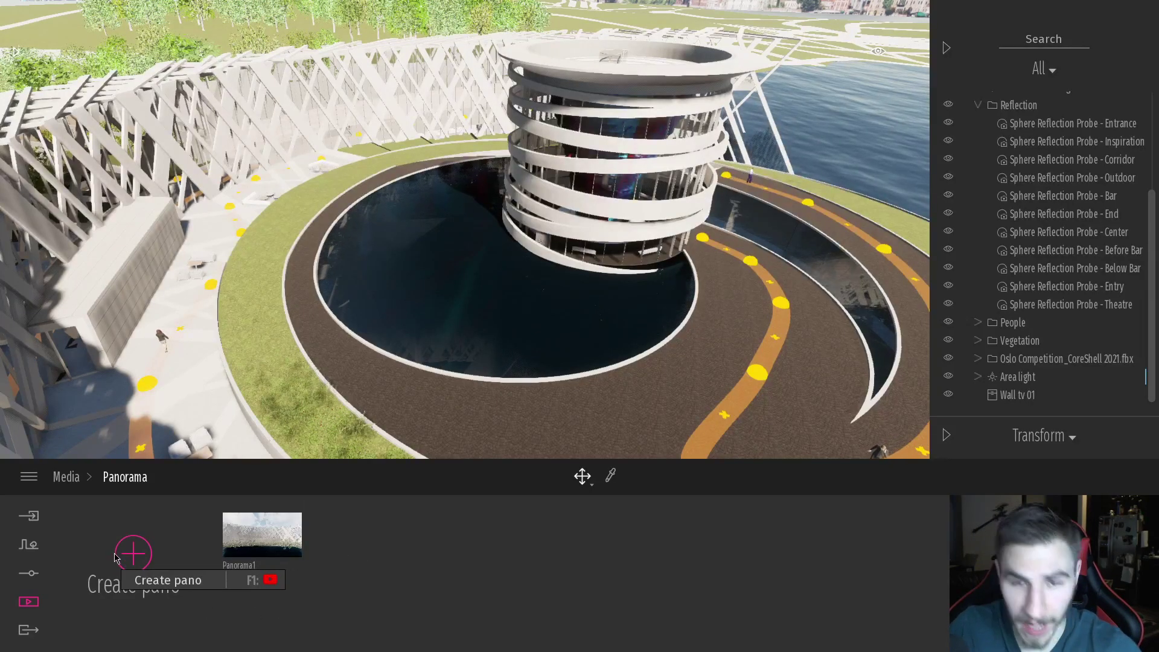
{"action": "left_click", "coordinate": [262, 534]}
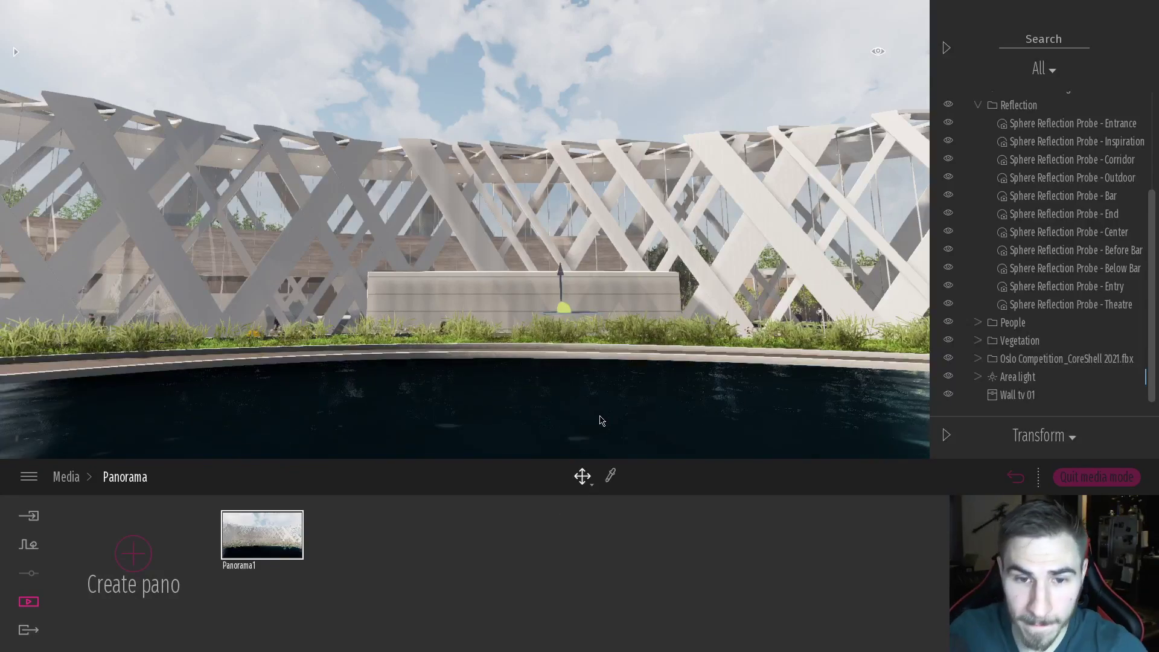
{"action": "left_click", "coordinate": [404, 376]}
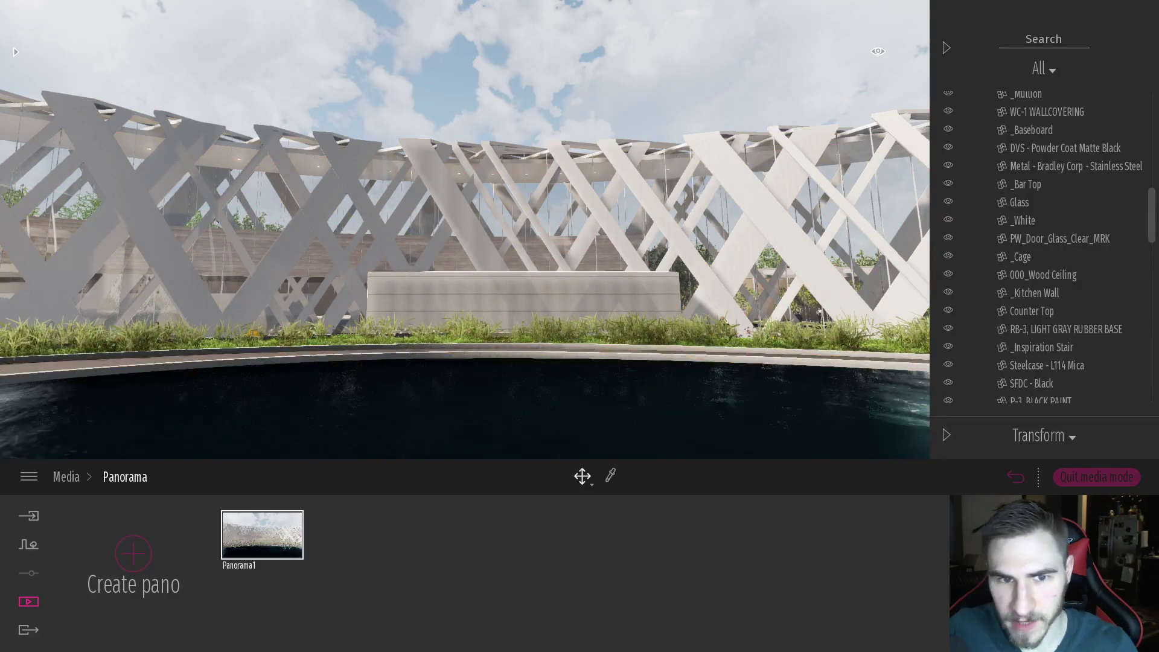
{"action": "mouse_move", "coordinate": [464, 275]}
{"action": "right_mouse_down"}
{"action": "mouse_move", "coordinate": [144, 275]}
{"action": "mouse_move", "coordinate": [33, 314]}
{"action": "mouse_move", "coordinate": [1080, 312]}
{"action": "mouse_move", "coordinate": [891, 337]}
{"action": "mouse_move", "coordinate": [404, 294]}
{"action": "mouse_move", "coordinate": [441, 279]}
{"action": "mouse_move", "coordinate": [457, 294]}
{"action": "right_mouse_up"}
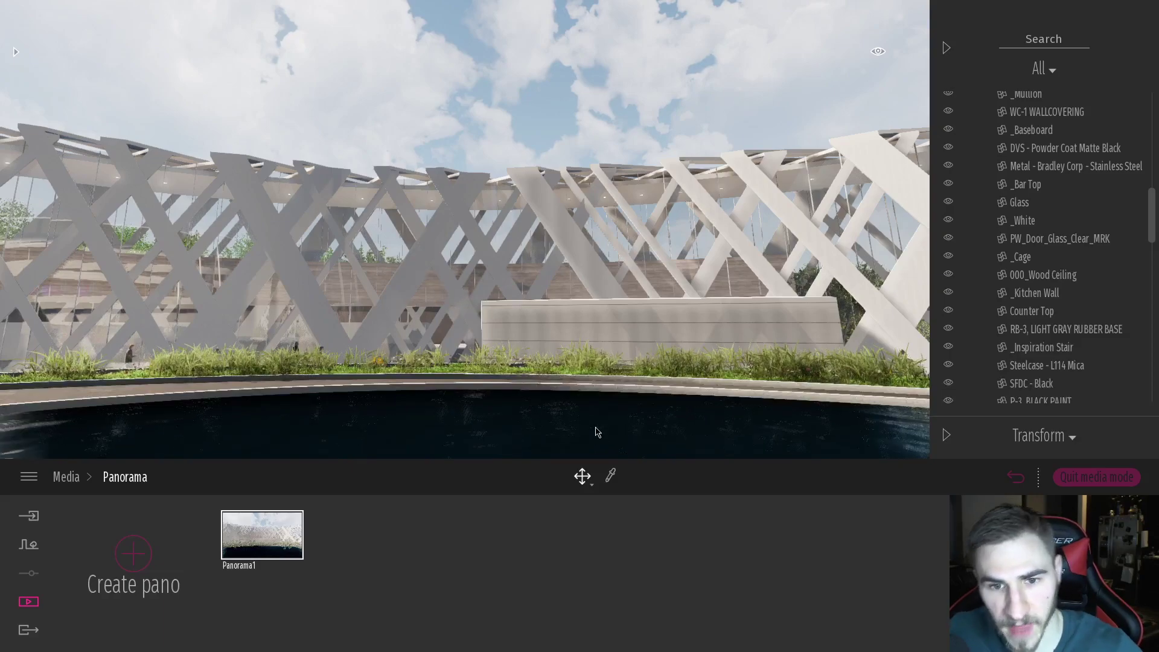
{"action": "right_click_drag", "start_coordinate": [465, 380], "coordinate": [548, 402]}
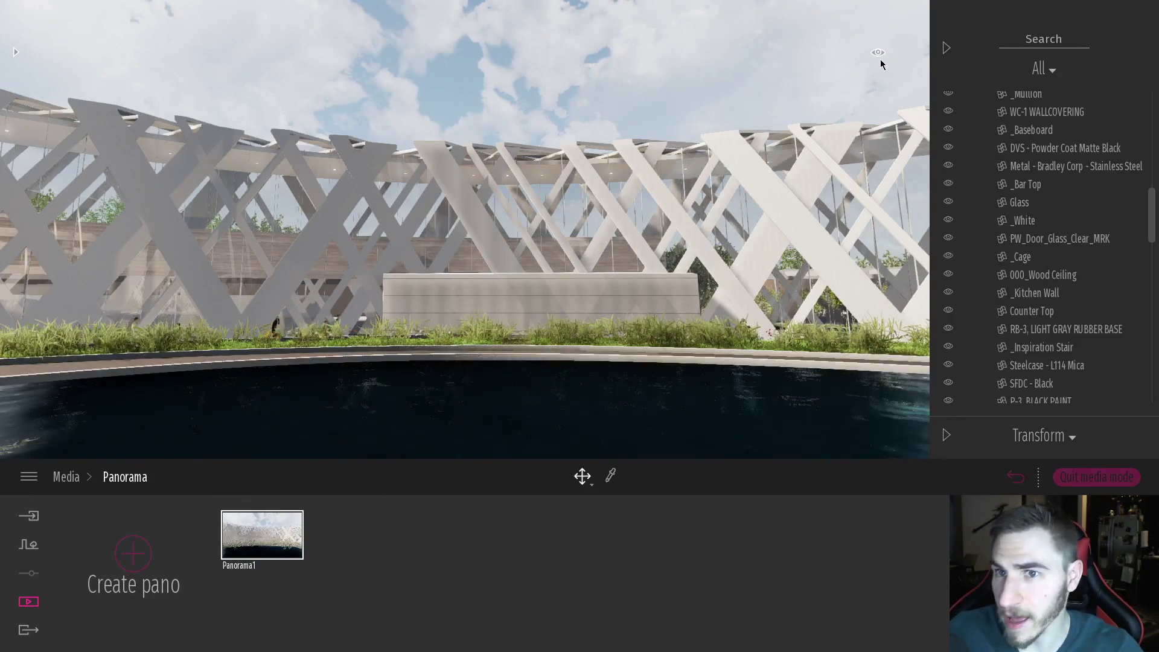
{"action": "mouse_move", "coordinate": [880, 59]}
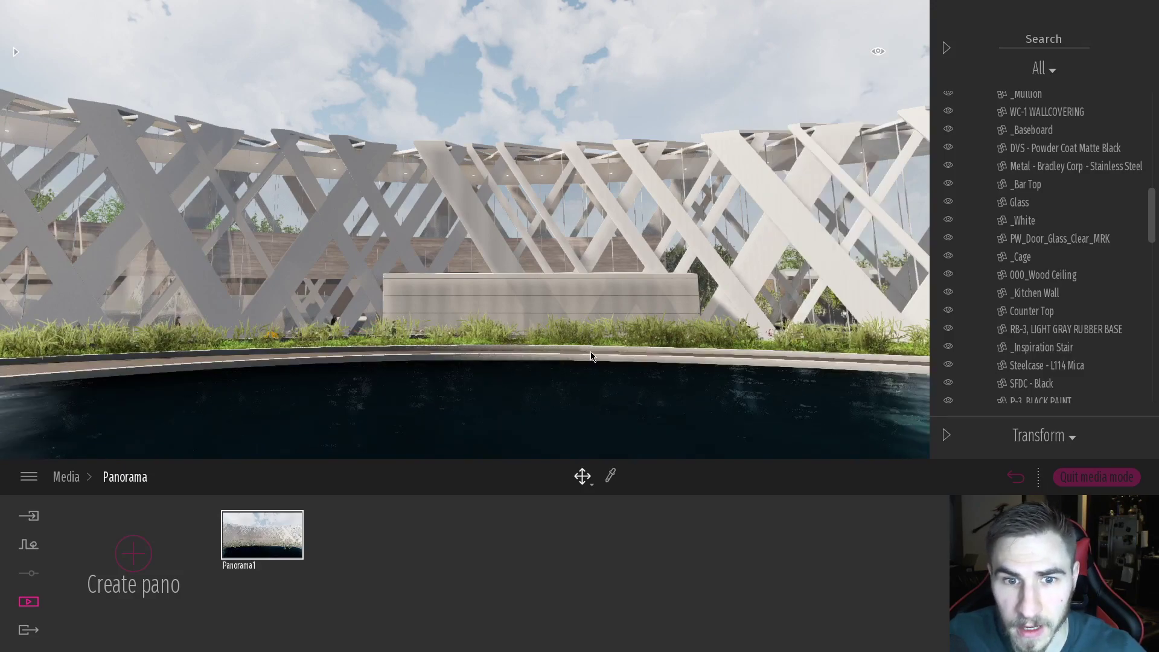
{"action": "mouse_move", "coordinate": [591, 356]}
{"action": "right_mouse_down"}
{"action": "mouse_move", "coordinate": [597, 388]}
{"action": "mouse_move", "coordinate": [631, 406]}
{"action": "mouse_move", "coordinate": [632, 389]}
{"action": "mouse_move", "coordinate": [614, 378]}
{"action": "mouse_move", "coordinate": [621, 366]}
{"action": "mouse_move", "coordinate": [588, 357]}
{"action": "right_mouse_up"}
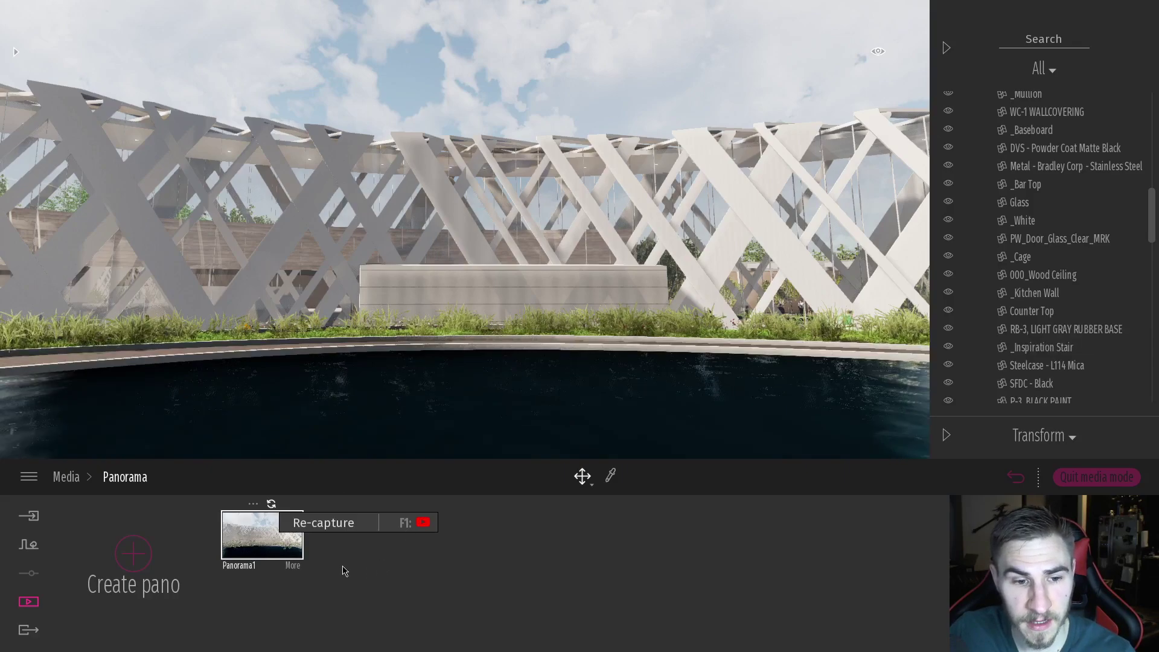
- Shift Panorama1's weather slightly toward clear sun and check its weather effects such as wind, smog and particles
{"action": "mouse_move", "coordinate": [237, 544]}
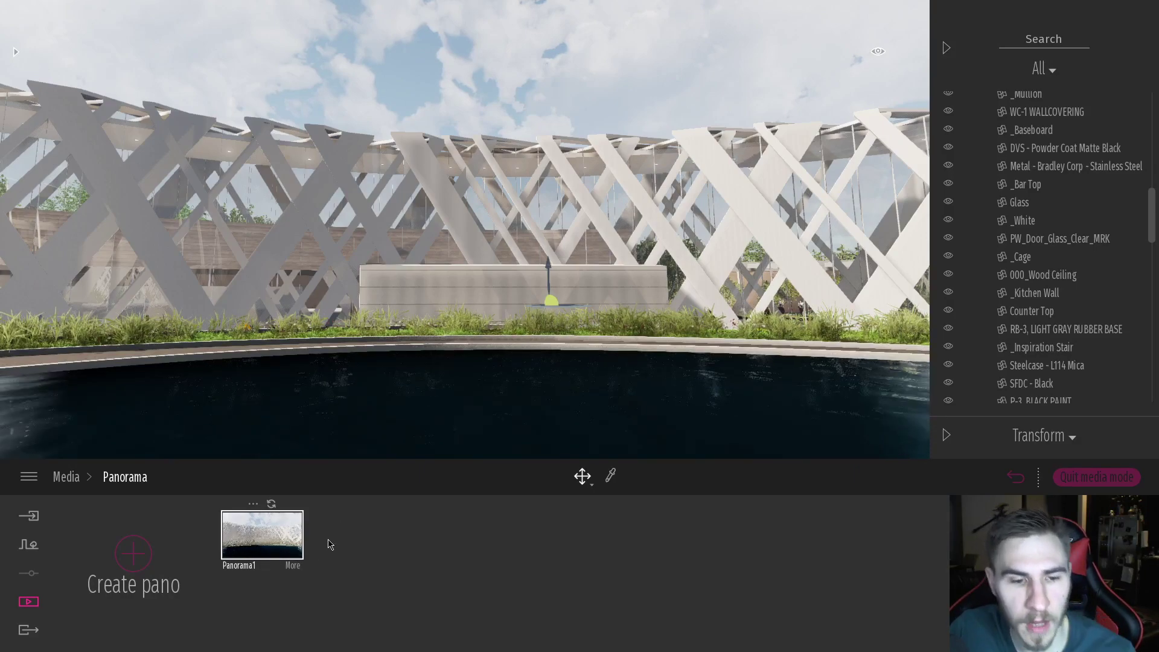
{"action": "left_click", "coordinate": [293, 566]}
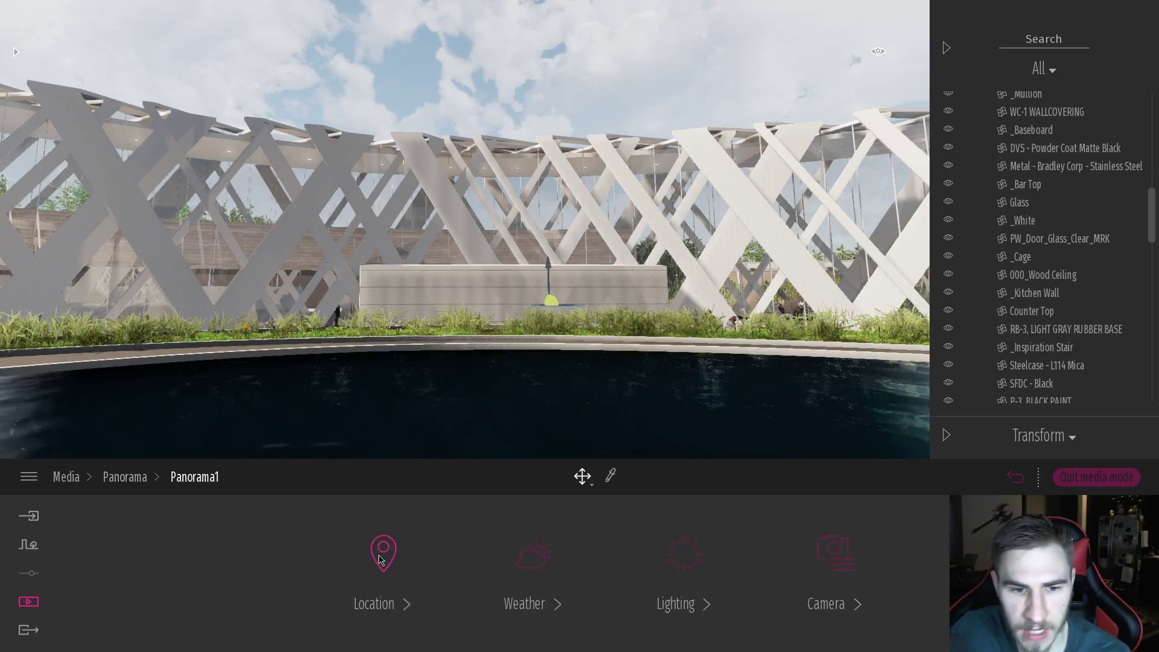
{"action": "left_click", "coordinate": [532, 554]}
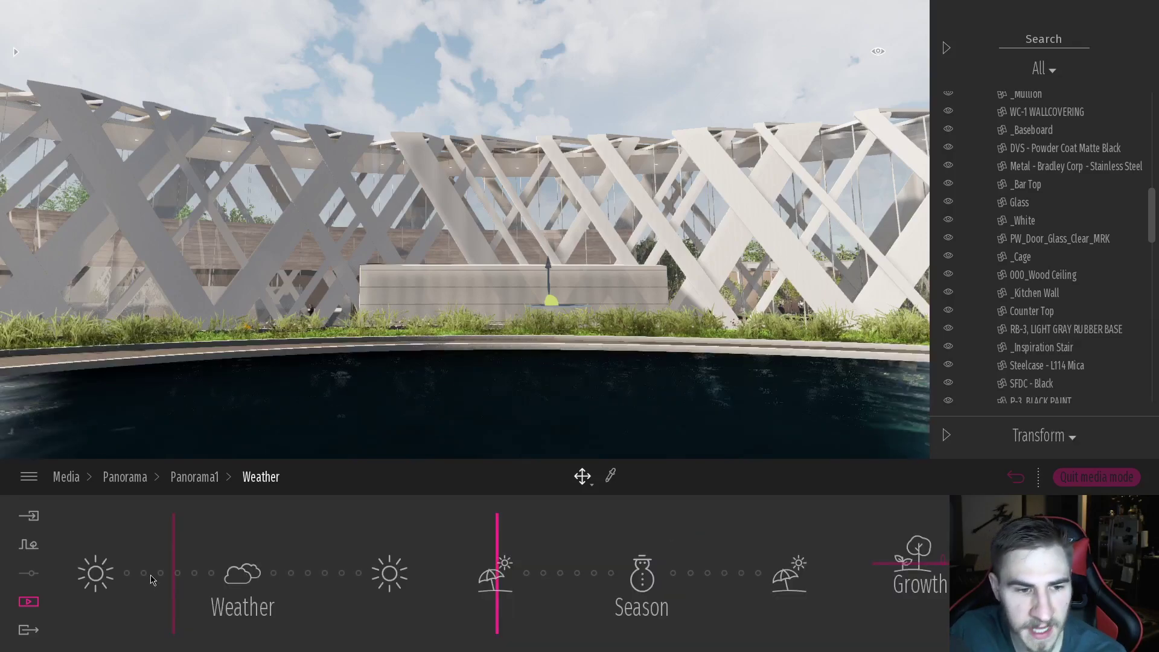
{"action": "mouse_move", "coordinate": [173, 571]}
{"action": "left_mouse_down"}
{"action": "mouse_move", "coordinate": [151, 571]}
{"action": "mouse_move", "coordinate": [166, 571]}
{"action": "left_mouse_up"}
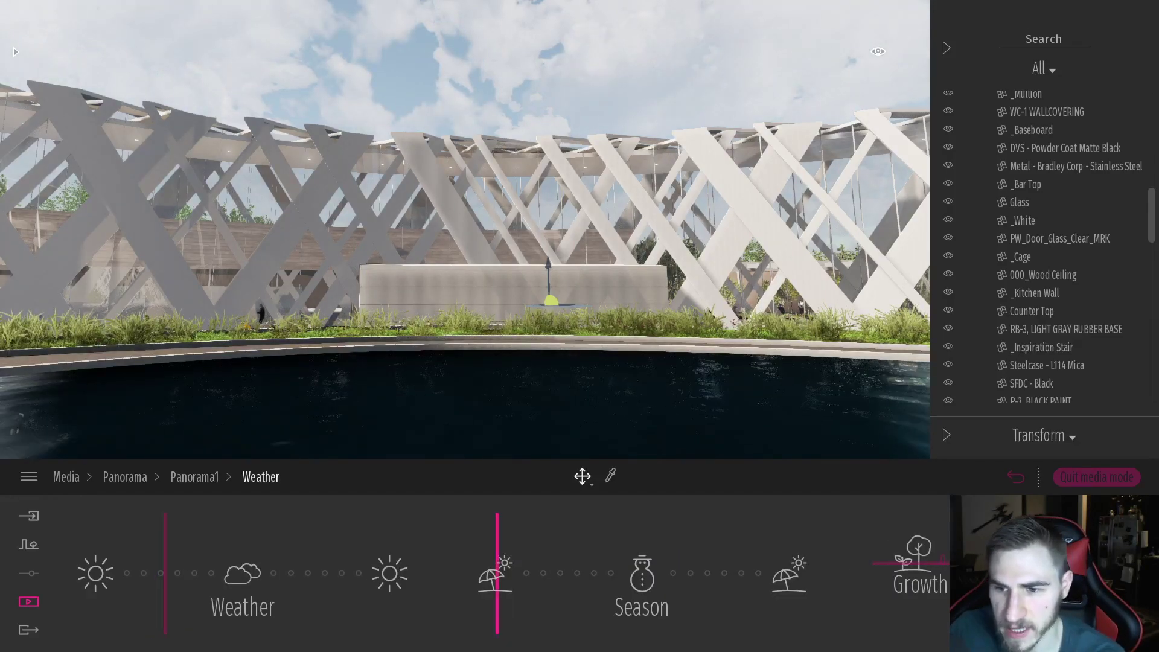
{"action": "left_click", "coordinate": [1064, 573]}
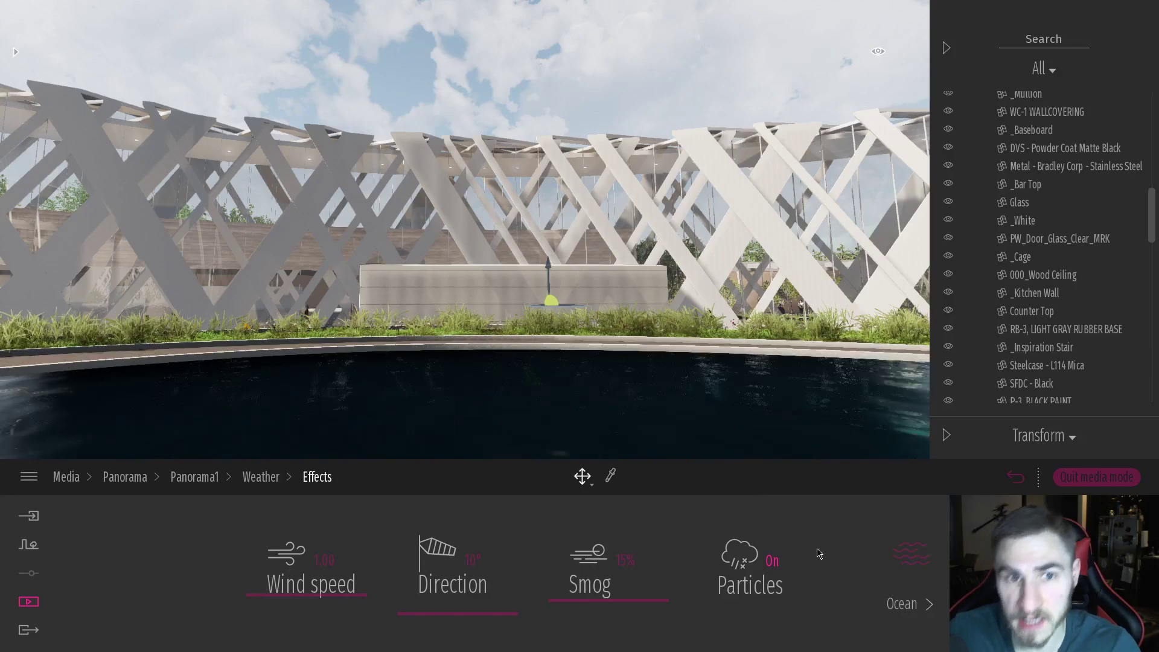
{"action": "left_click", "coordinate": [258, 478]}
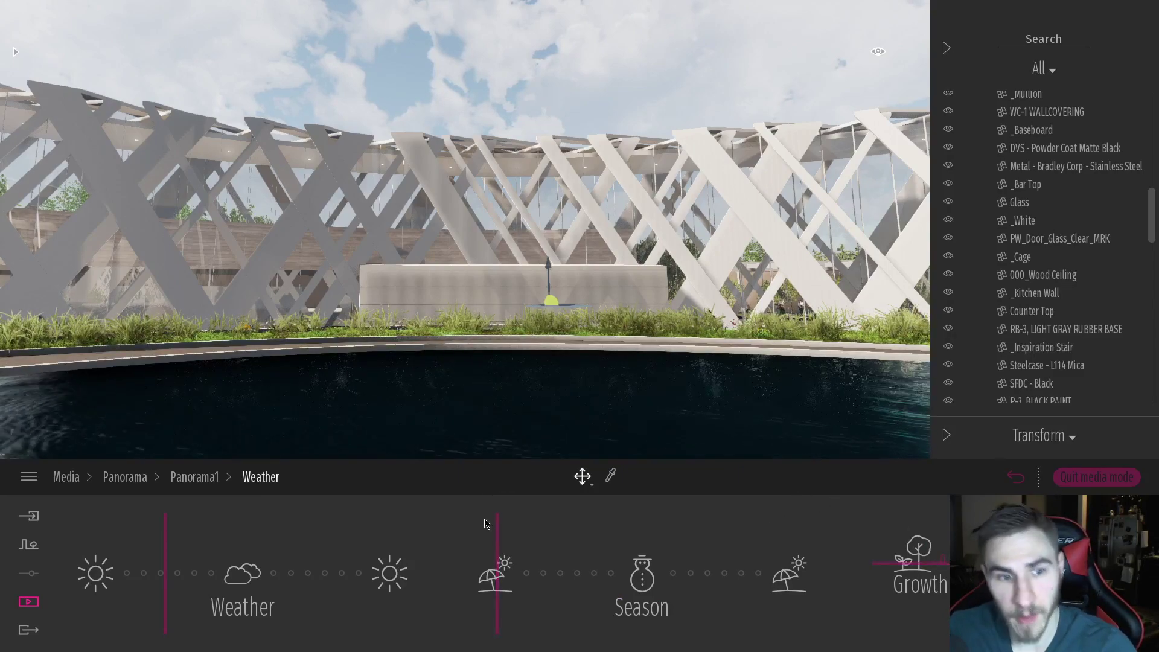
{"action": "right_click", "coordinate": [372, 545]}
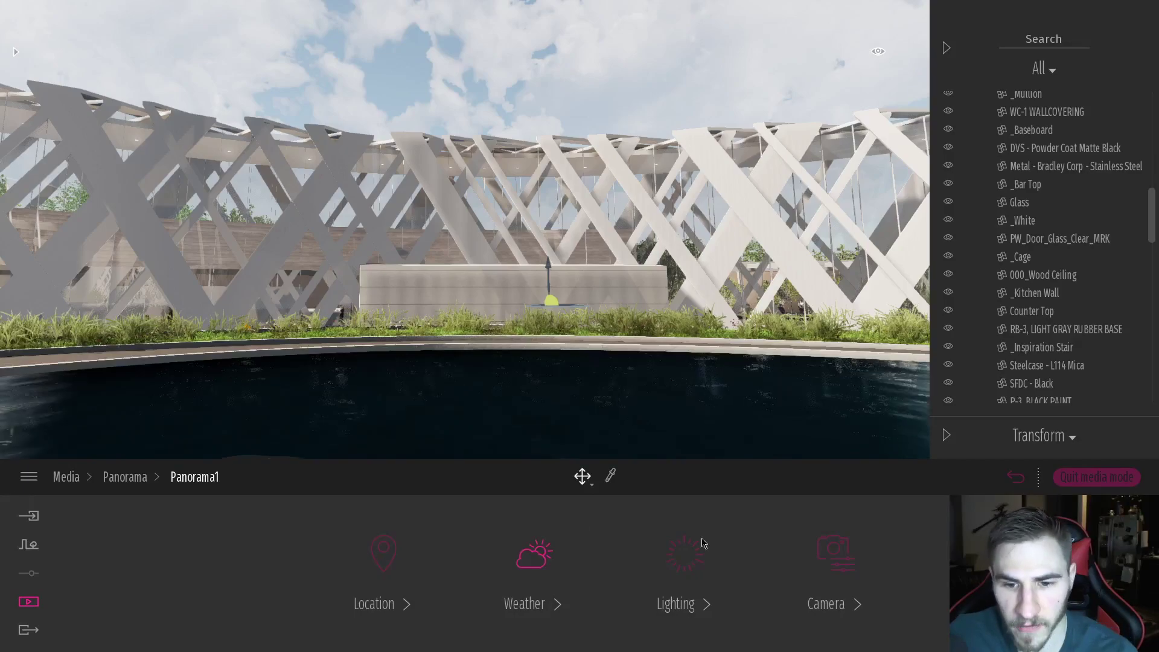
- Examine Panorama1's lighting options, including the exposure, GI and sun intensity settings
{"action": "left_click", "coordinate": [676, 561]}
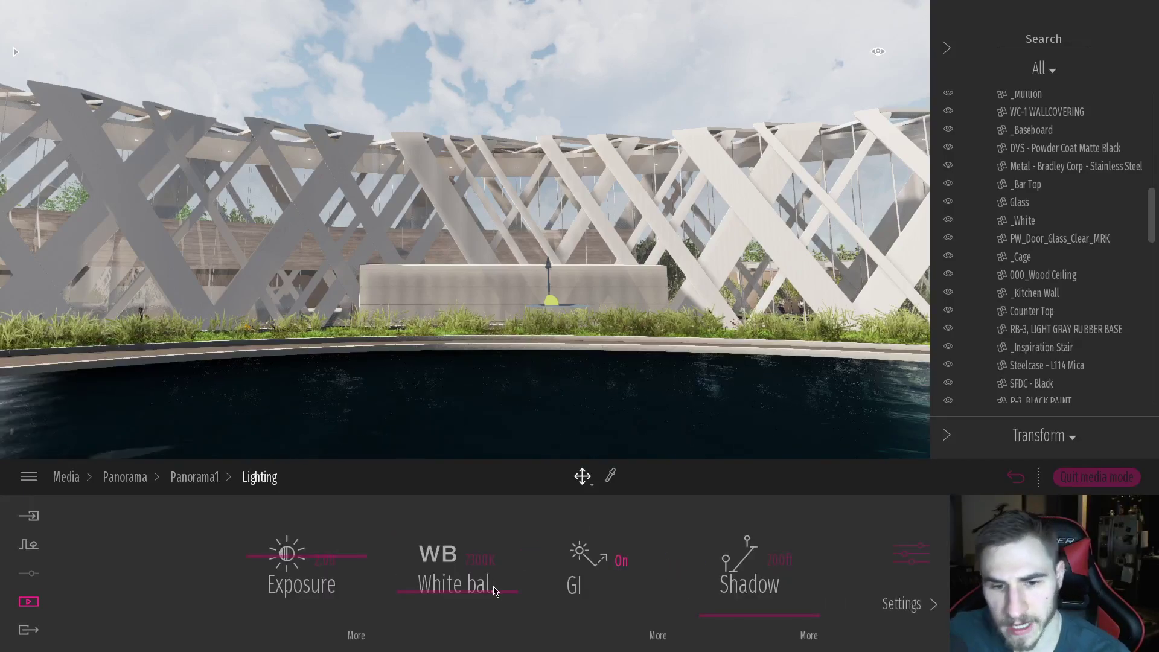
{"action": "left_click", "coordinate": [356, 635]}
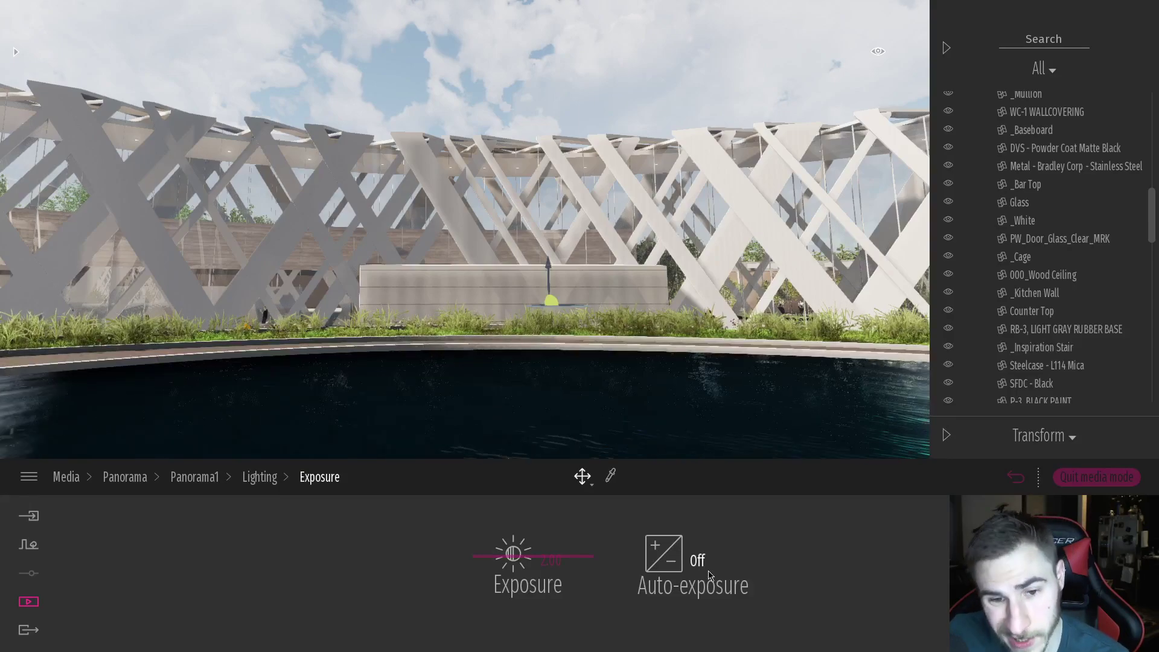
{"action": "left_click", "coordinate": [259, 477]}
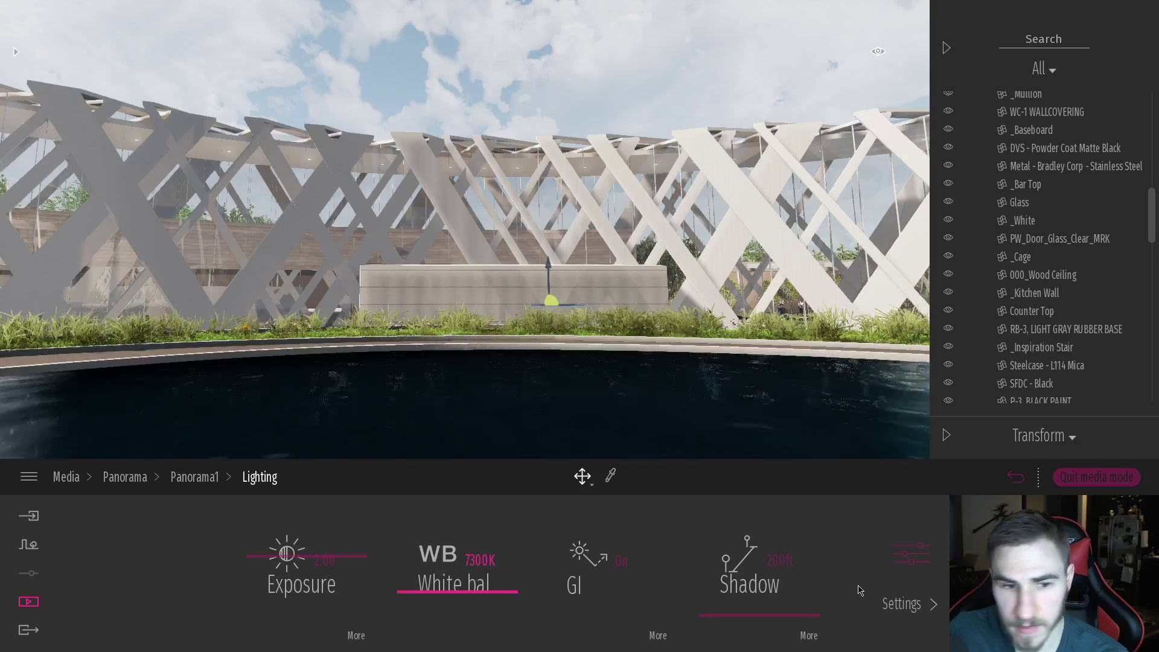
{"action": "left_click", "coordinate": [658, 633]}
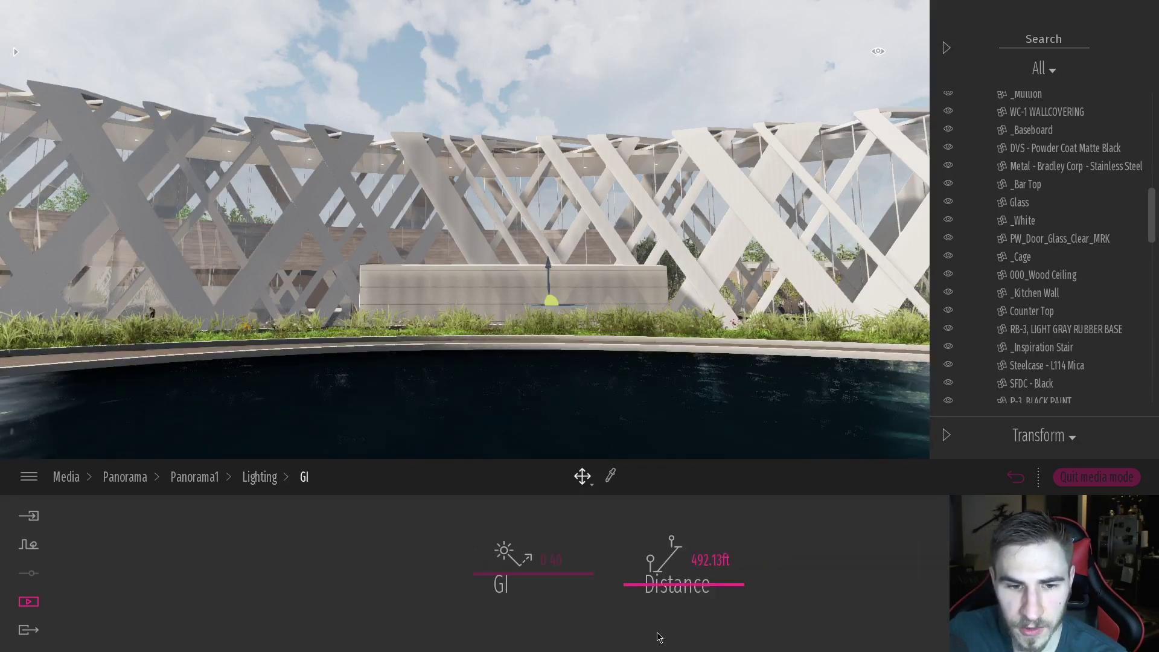
{"action": "left_click", "coordinate": [208, 478]}
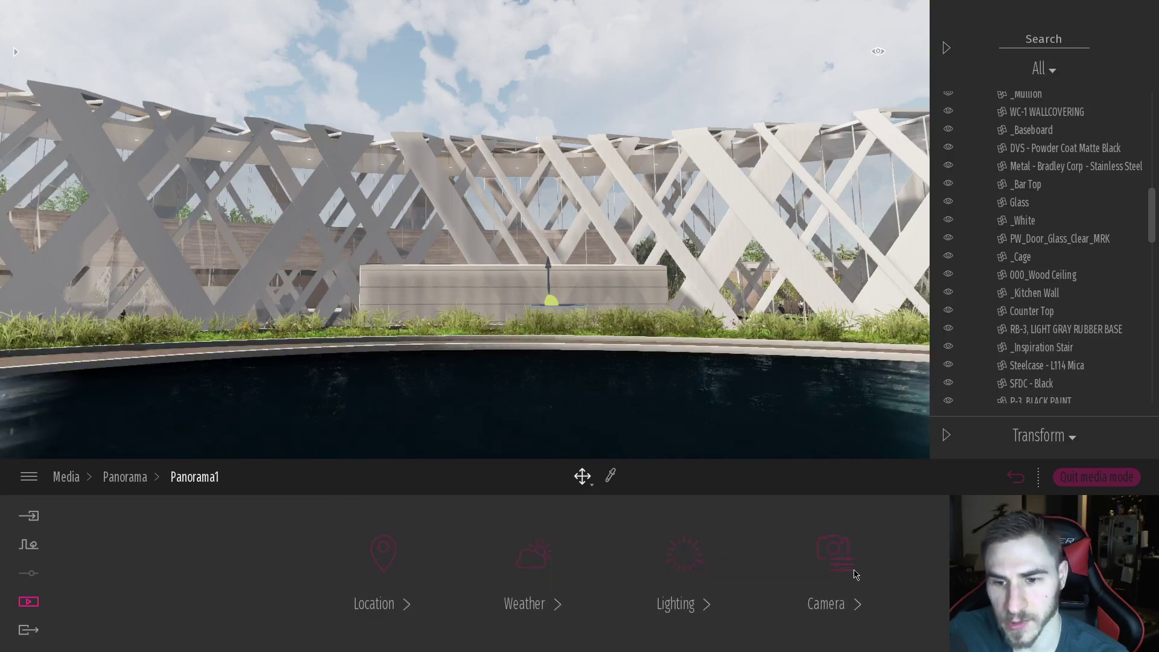
{"action": "left_click", "coordinate": [706, 604]}
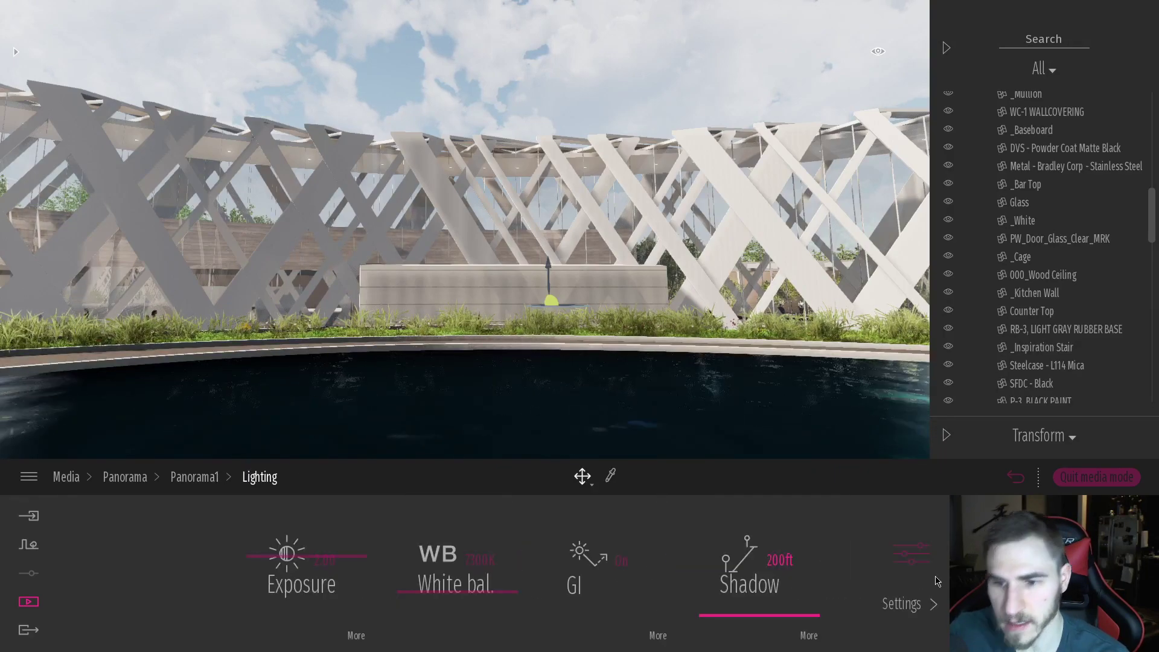
{"action": "left_click", "coordinate": [906, 601]}
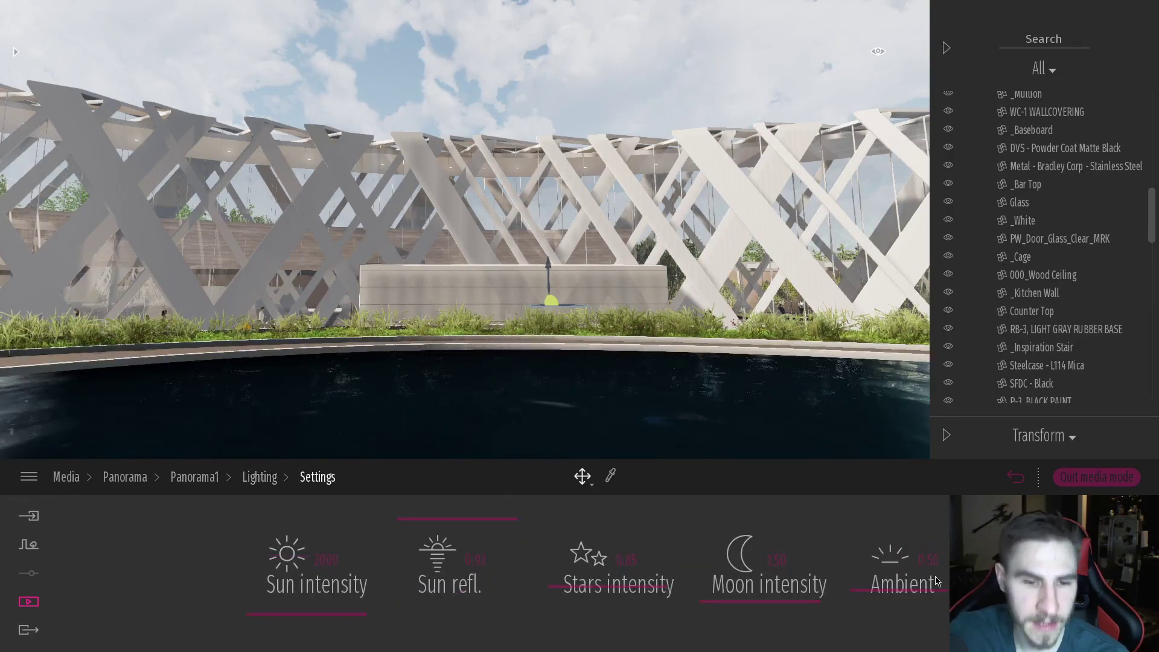
{"action": "left_click", "coordinate": [329, 561]}
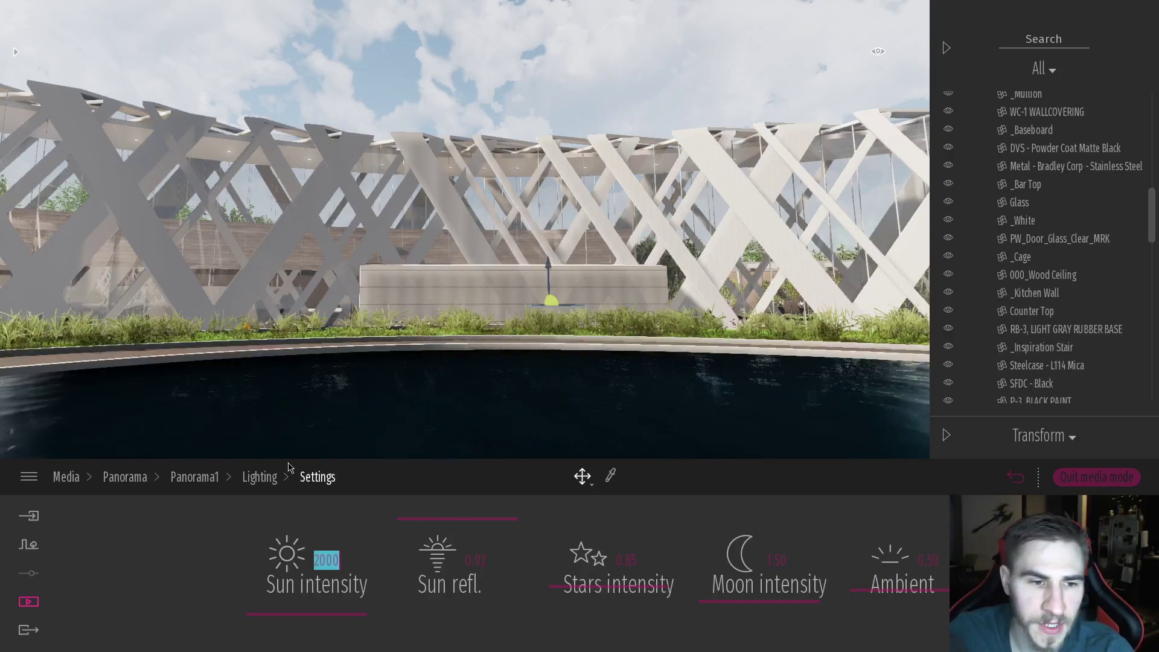
{"action": "left_click", "coordinate": [176, 478]}
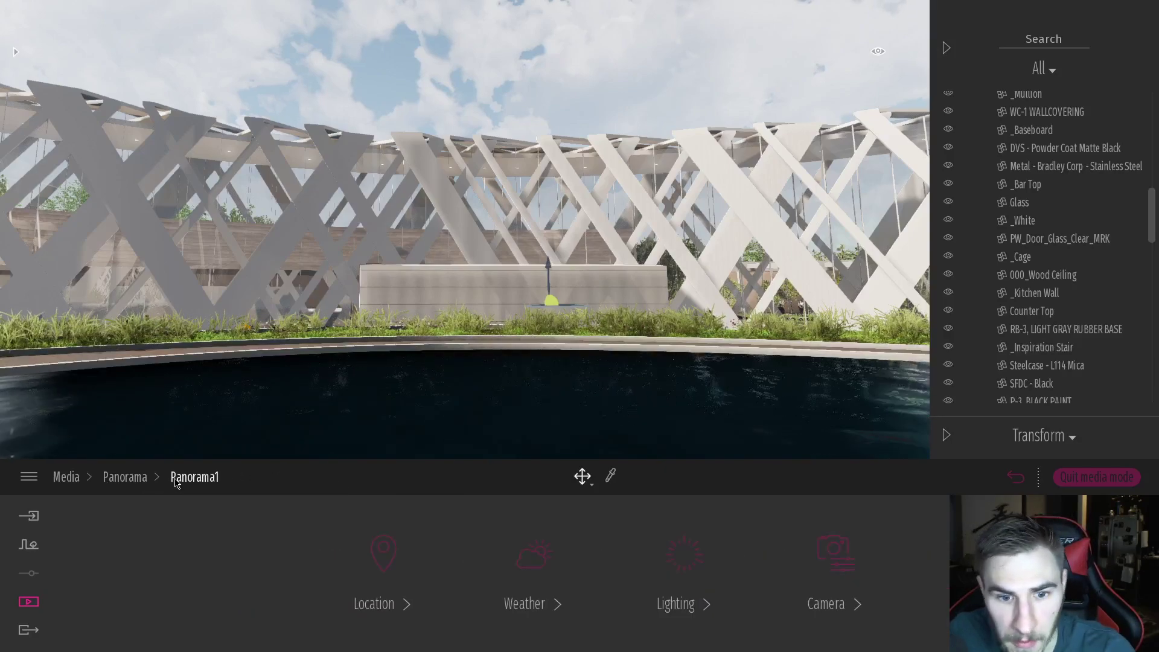
- Set Panorama1's time of day to evening and change its background picture to Mountains
{"action": "left_click", "coordinate": [384, 561]}
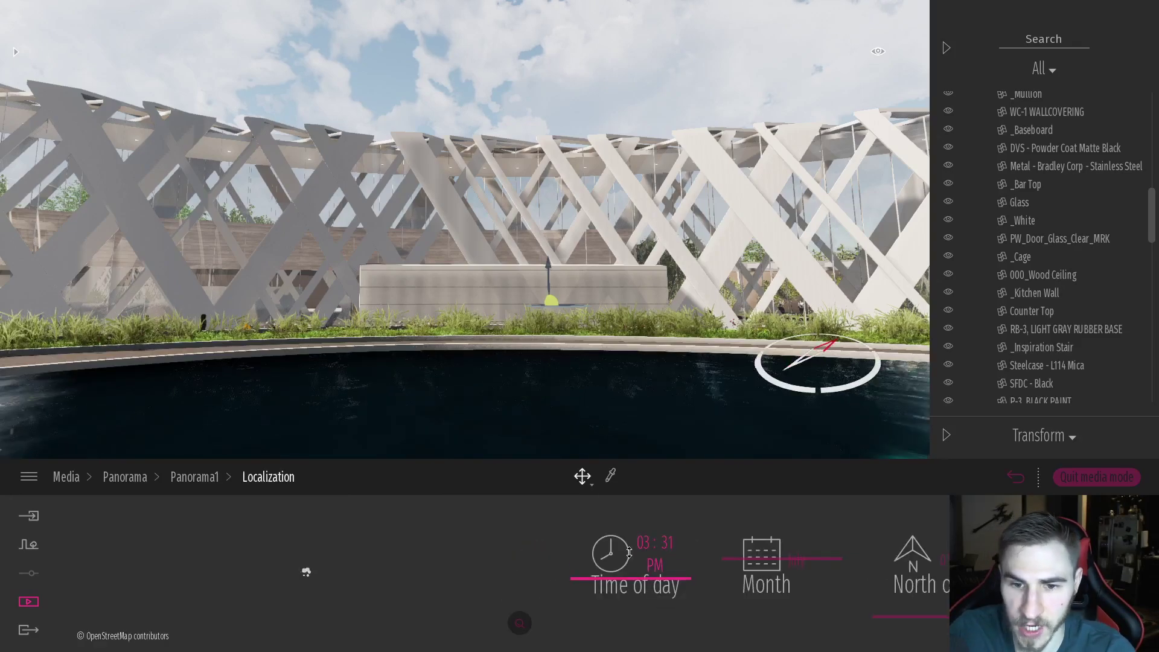
{"action": "left_click_drag", "start_coordinate": [629, 545], "coordinate": [643, 603]}
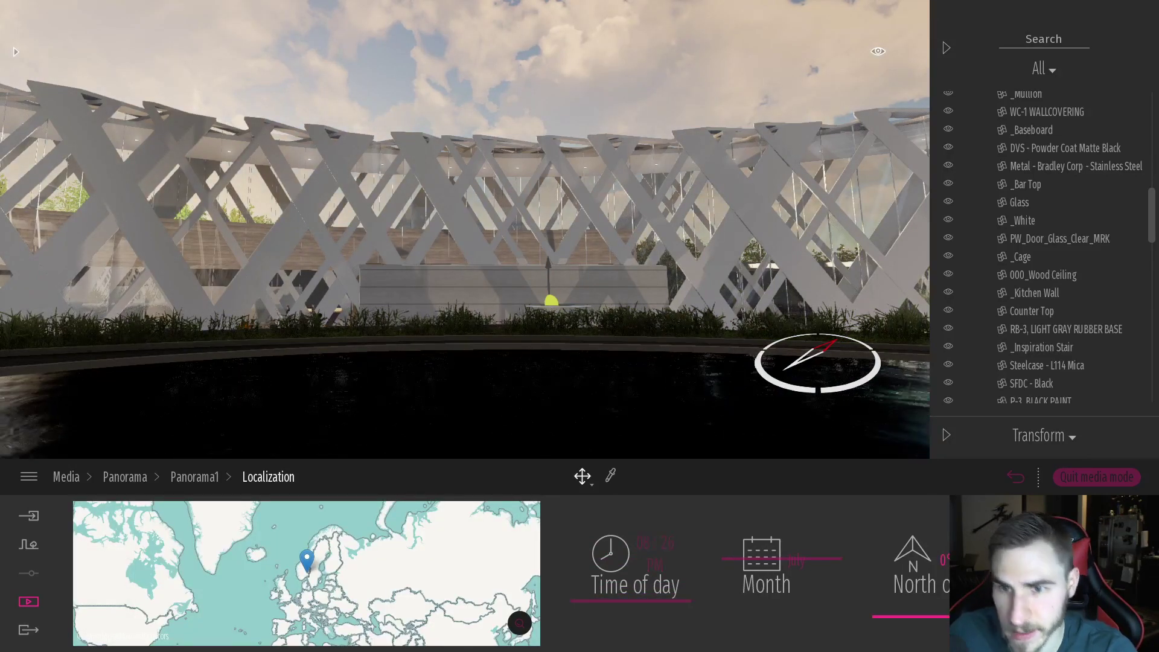
{"action": "left_click", "coordinate": [1063, 567]}
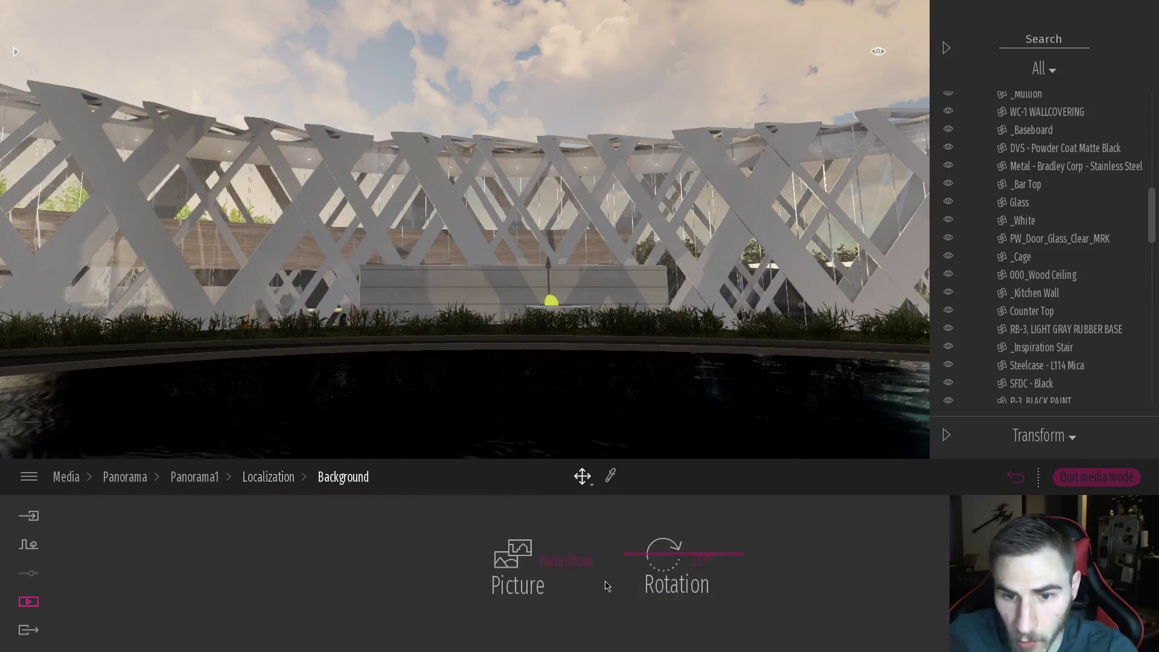
{"action": "left_click", "coordinate": [551, 559]}
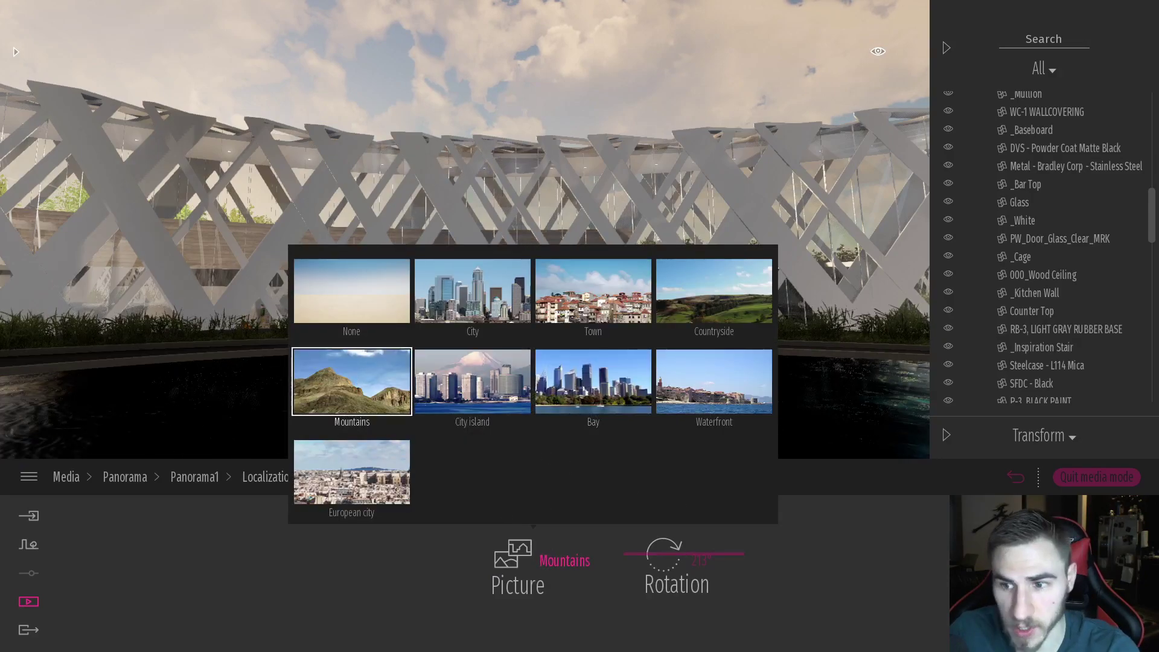
{"action": "left_click", "coordinate": [352, 383]}
{"action": "left_click", "coordinate": [194, 478]}
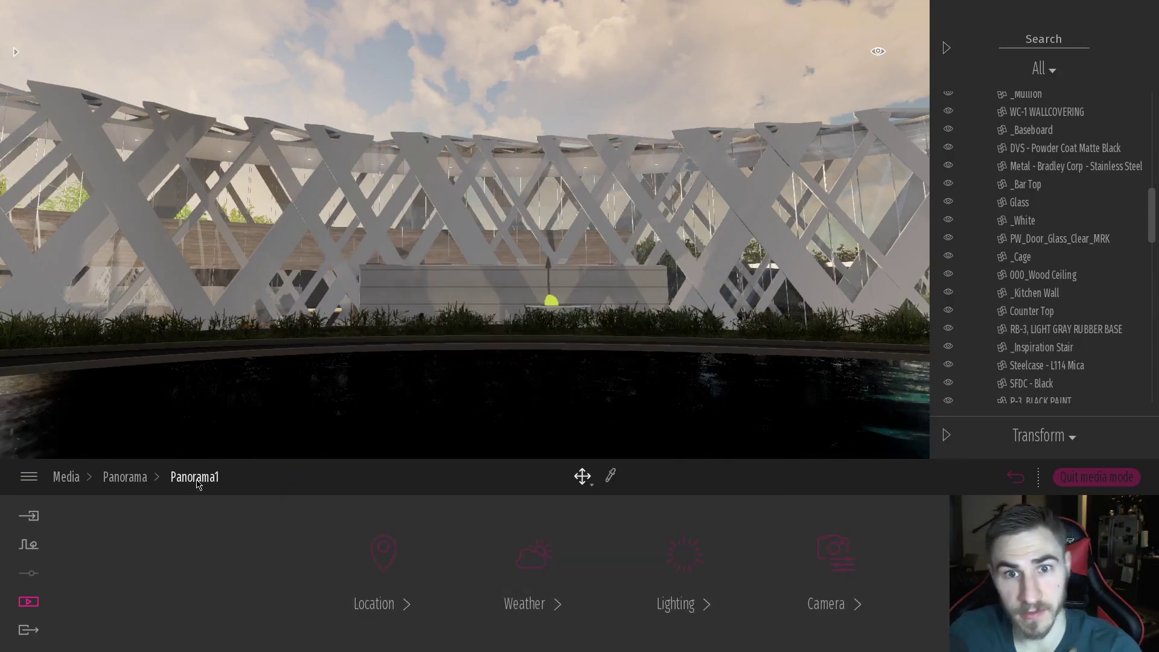
{"action": "left_click", "coordinate": [125, 477]}
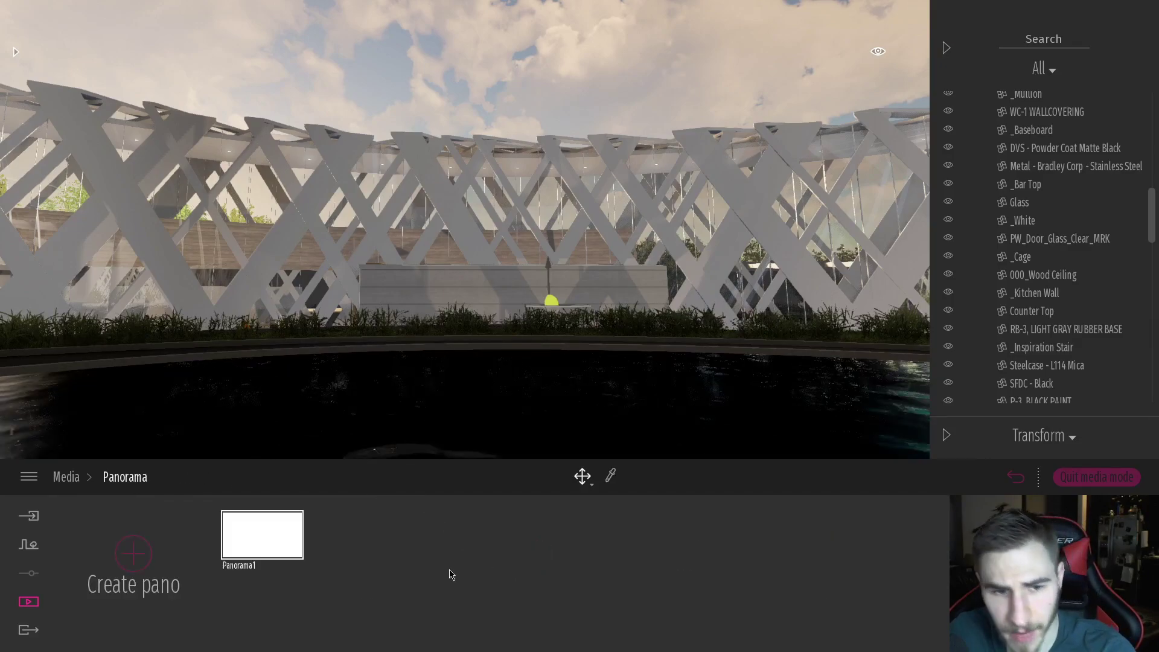
- Turn on depth of field (DOF) in Panorama1's camera settings
{"action": "mouse_move", "coordinate": [266, 506]}
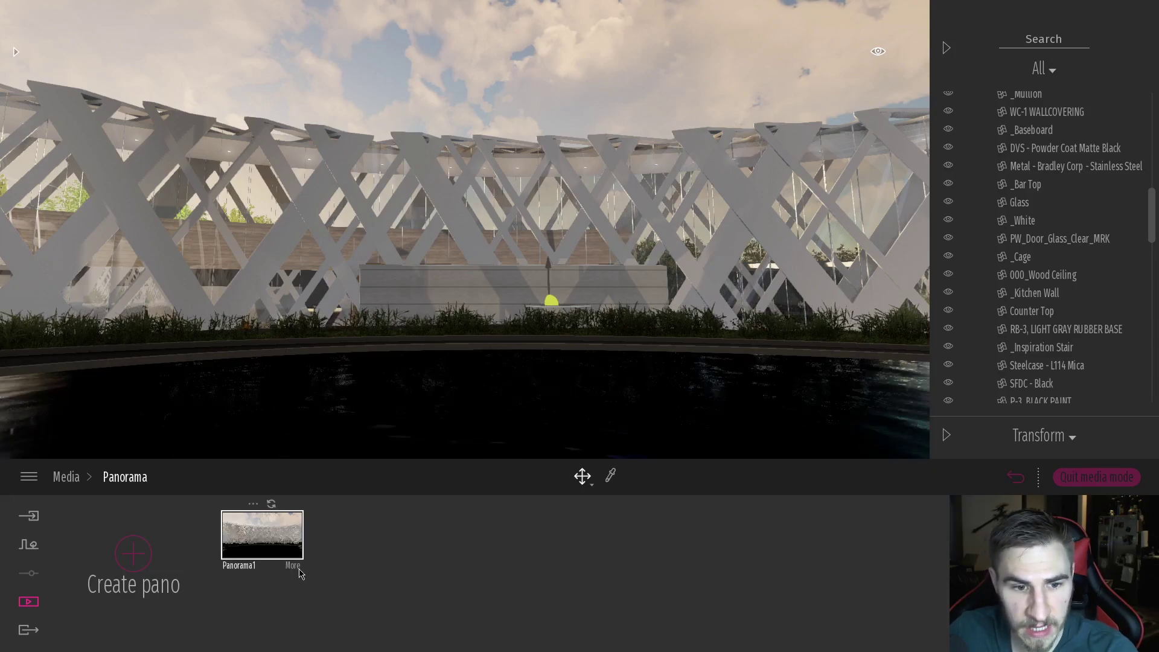
{"action": "left_click", "coordinate": [294, 566]}
{"action": "left_click", "coordinate": [842, 586]}
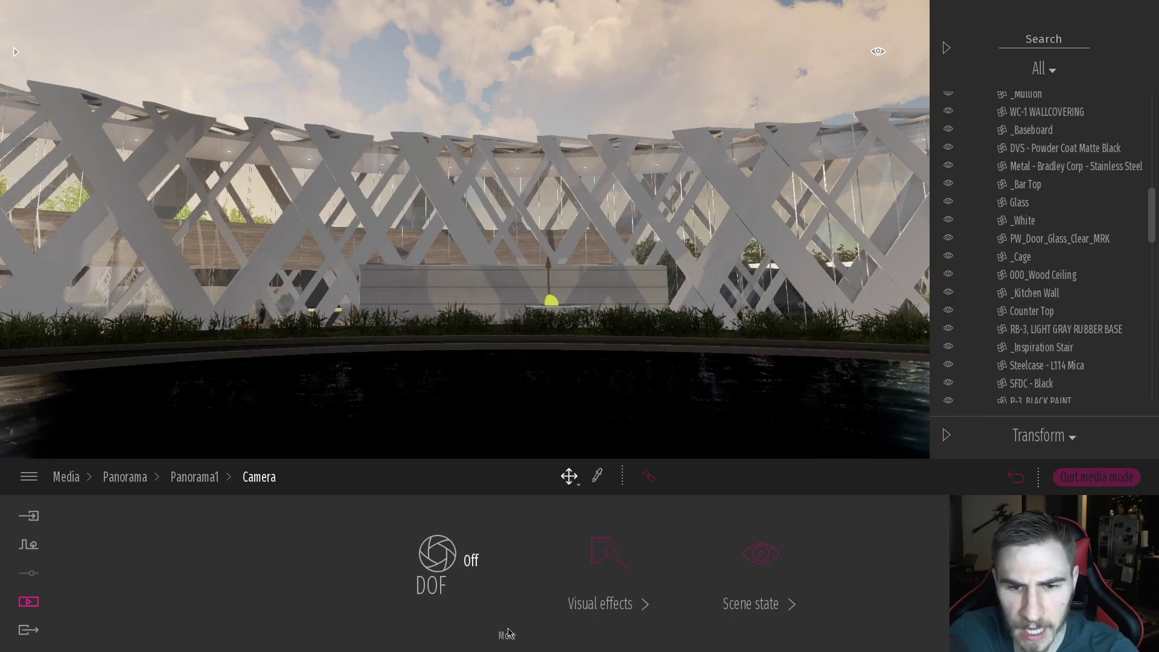
{"action": "left_click", "coordinate": [462, 581]}
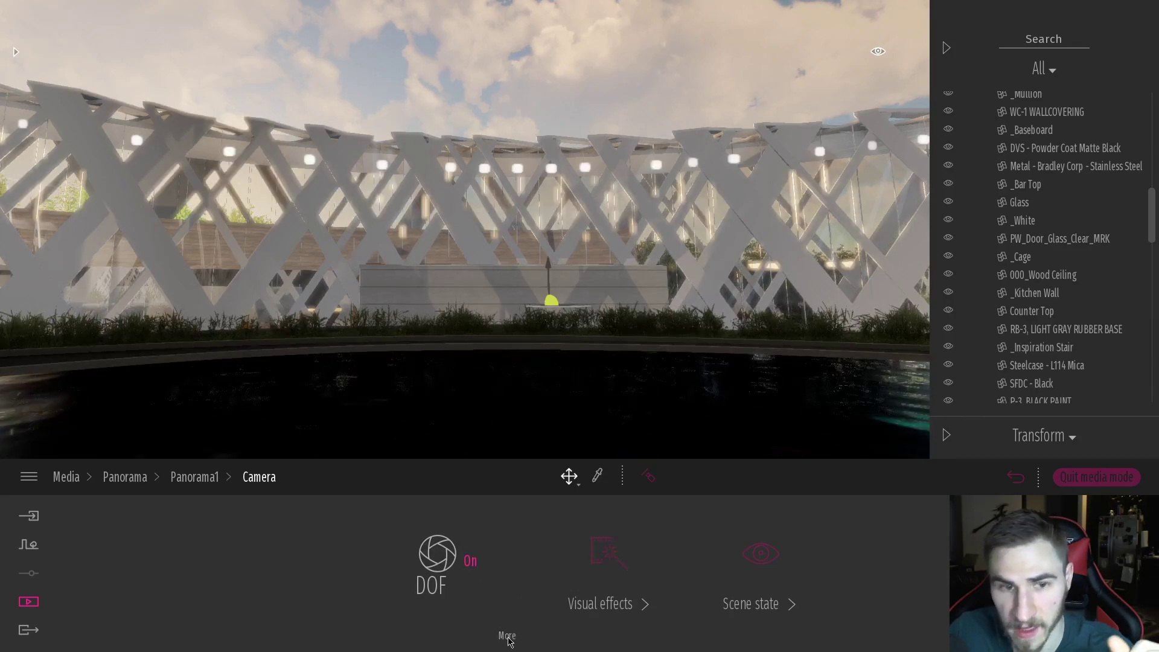
- Open Panorama1's depth of field settings and try several focus distances, including 3.75 ft
{"action": "left_click", "coordinate": [507, 636]}
{"action": "double_click", "coordinate": [401, 562]}
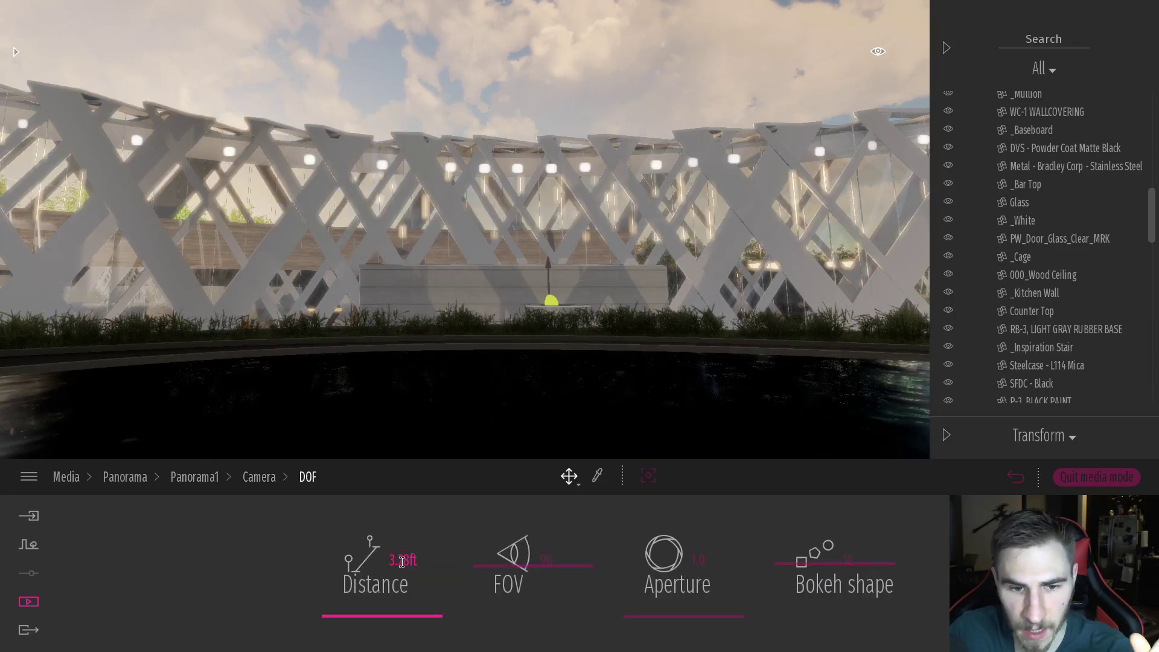
{"action": "type", "text": "5"}
{"action": "key", "text": "Return"}
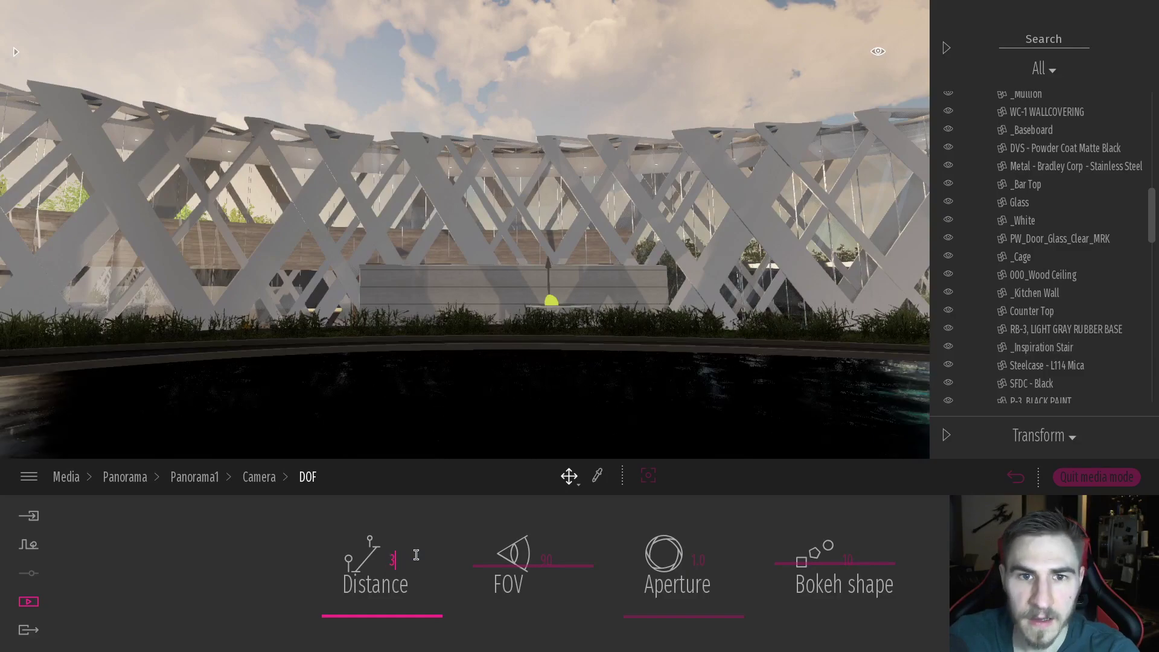
{"action": "type", "text": ".5"}
{"action": "key", "text": "Return"}
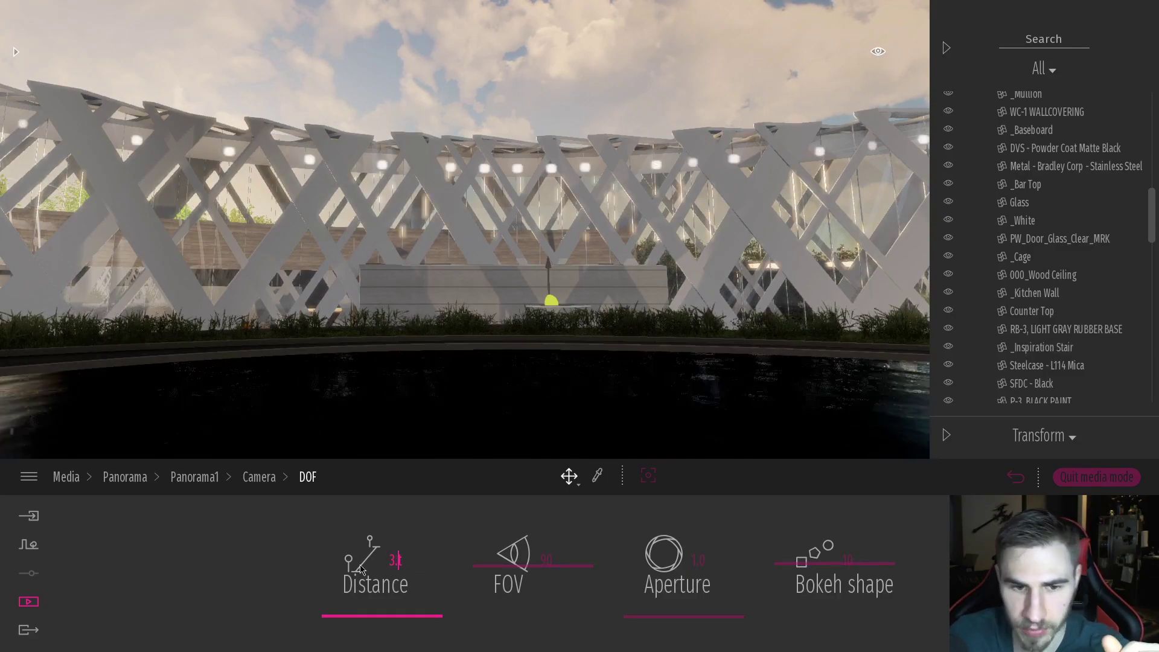
{"action": "type", "text": "5"}
{"action": "key", "text": "Return"}
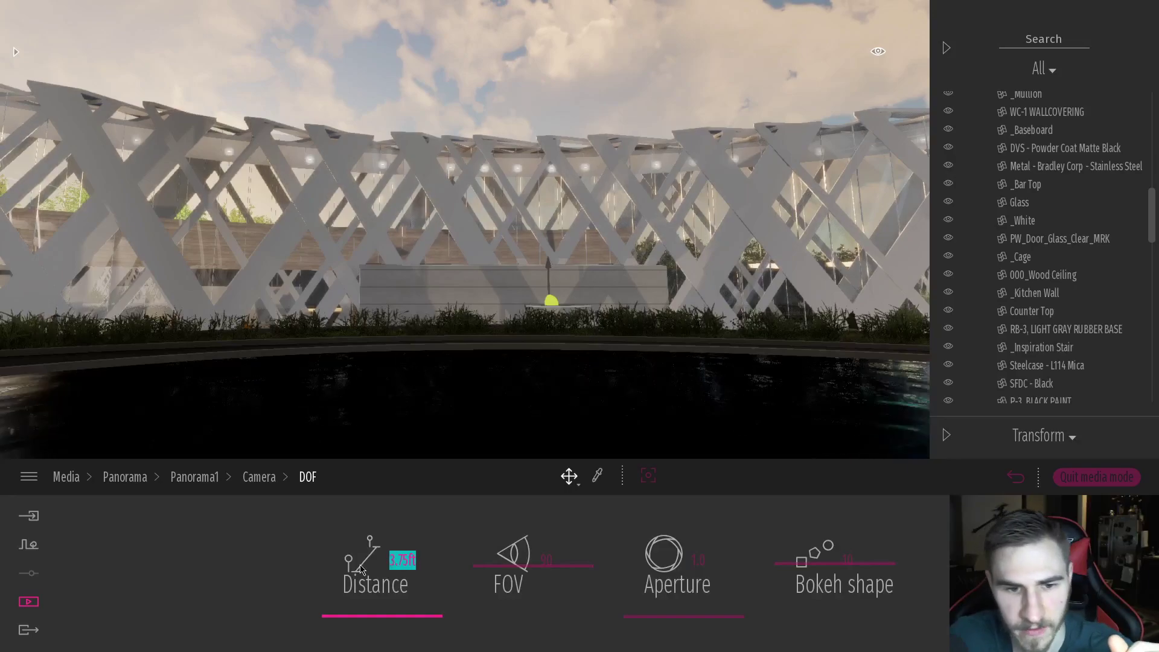
{"action": "left_click", "coordinate": [440, 548]}
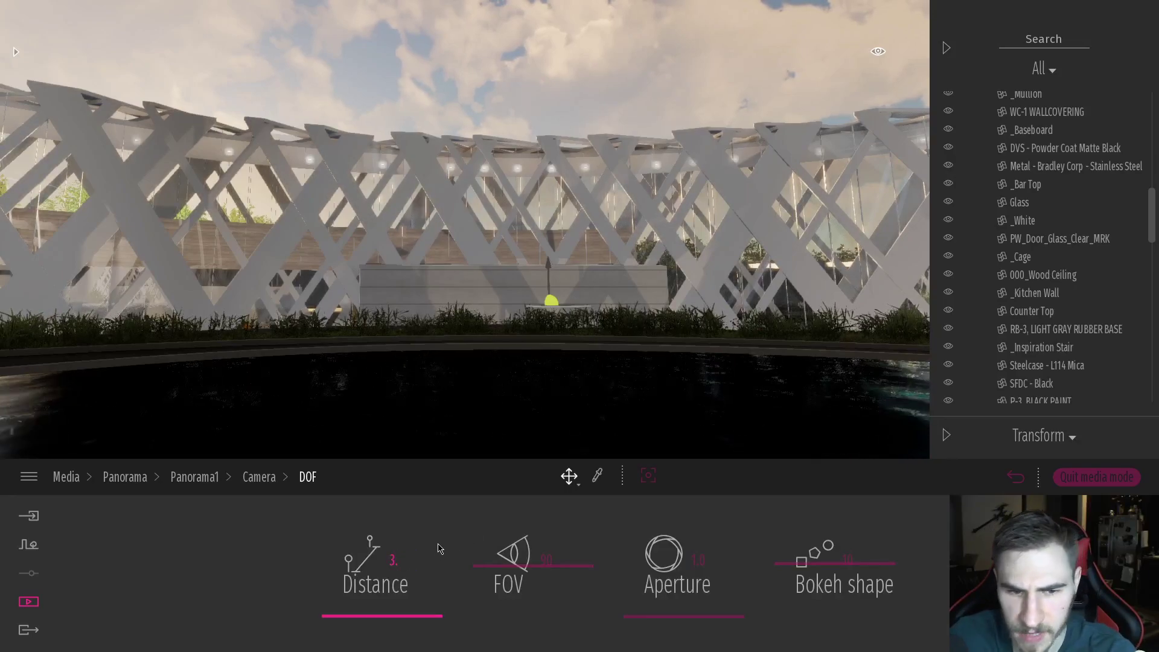
{"action": "key", "text": "Return"}
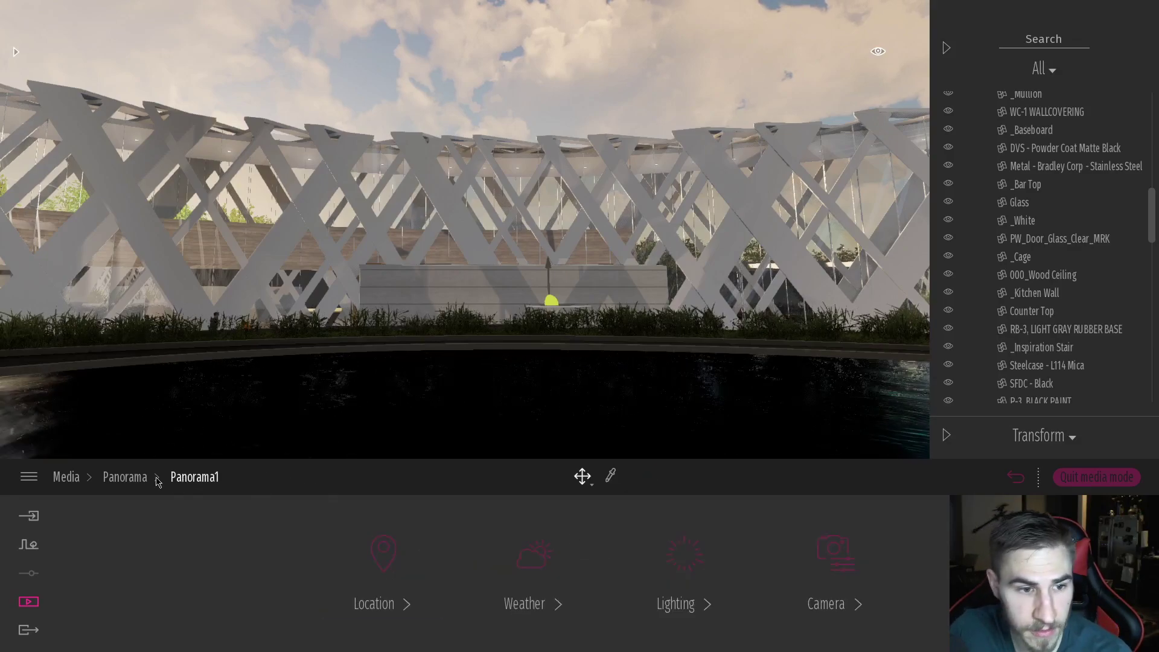
- Select Panorama1 as the panorama for export and deselect all images from the export media
{"action": "left_click", "coordinate": [125, 477]}
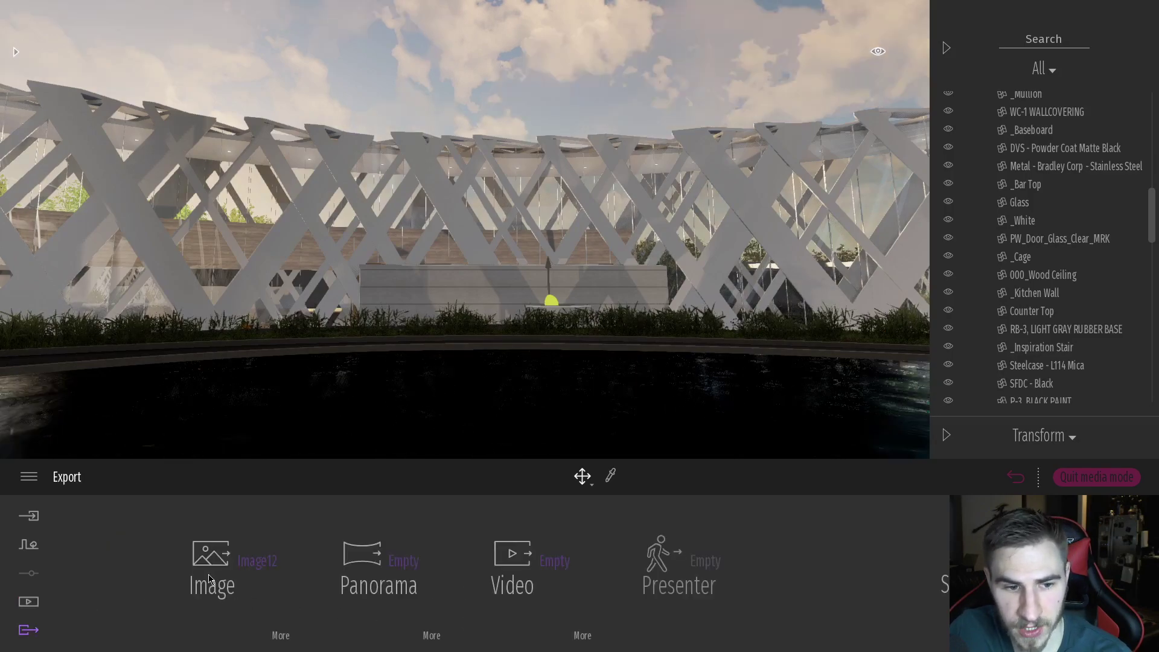
{"action": "left_click", "coordinate": [210, 578]}
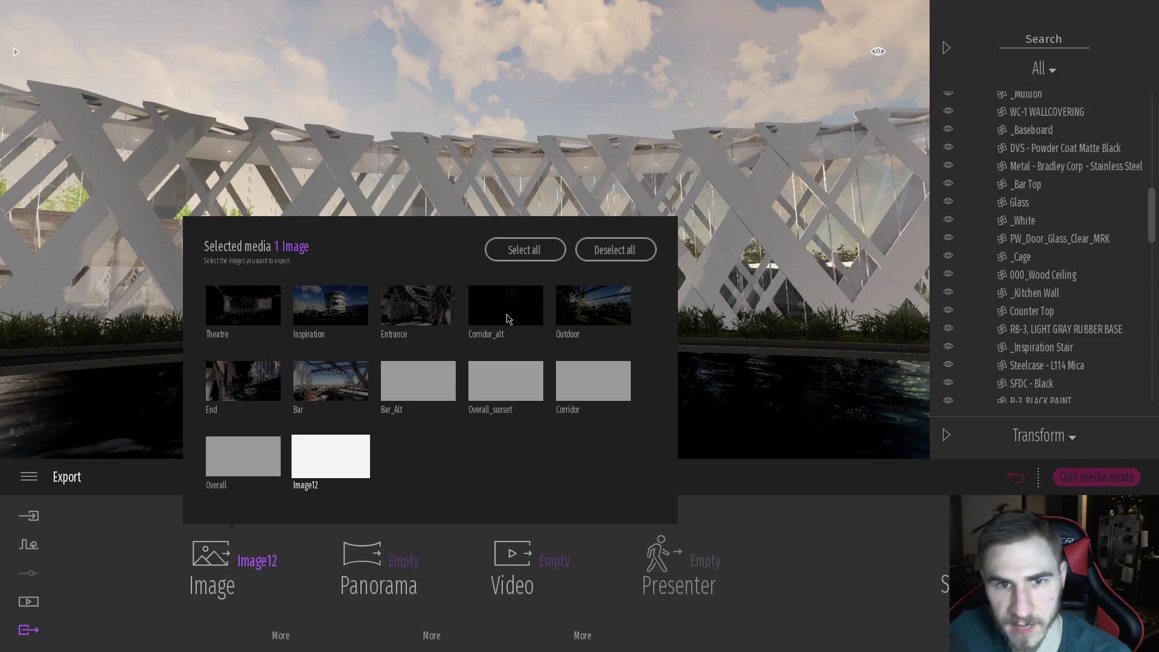
{"action": "left_click", "coordinate": [766, 513]}
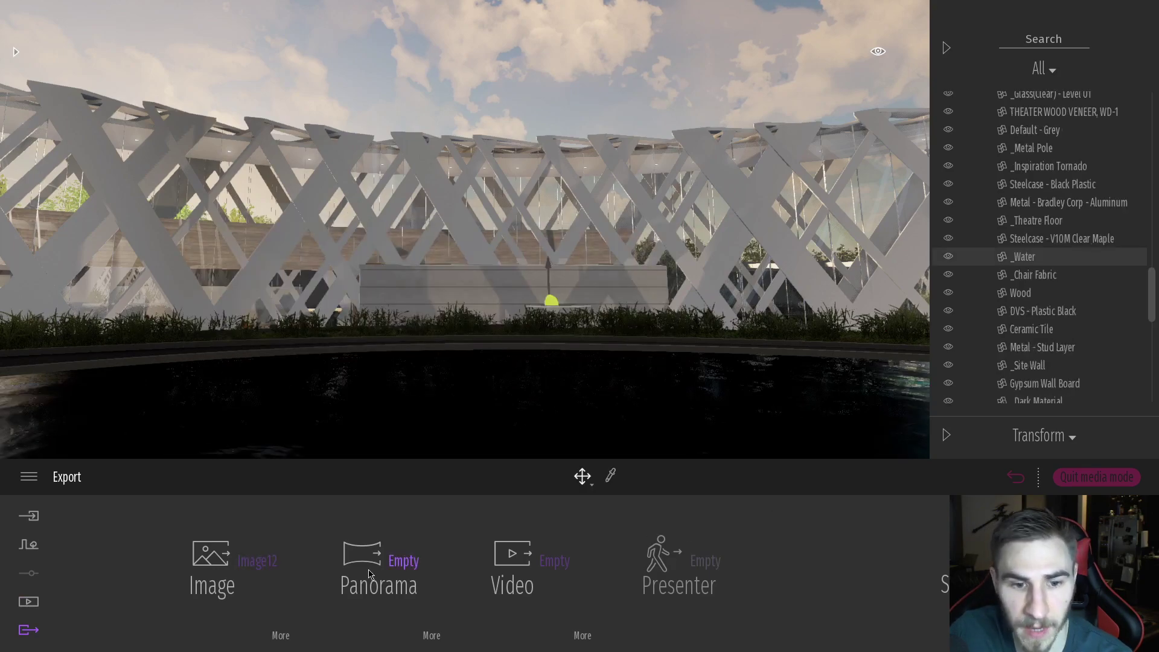
{"action": "left_click", "coordinate": [370, 574]}
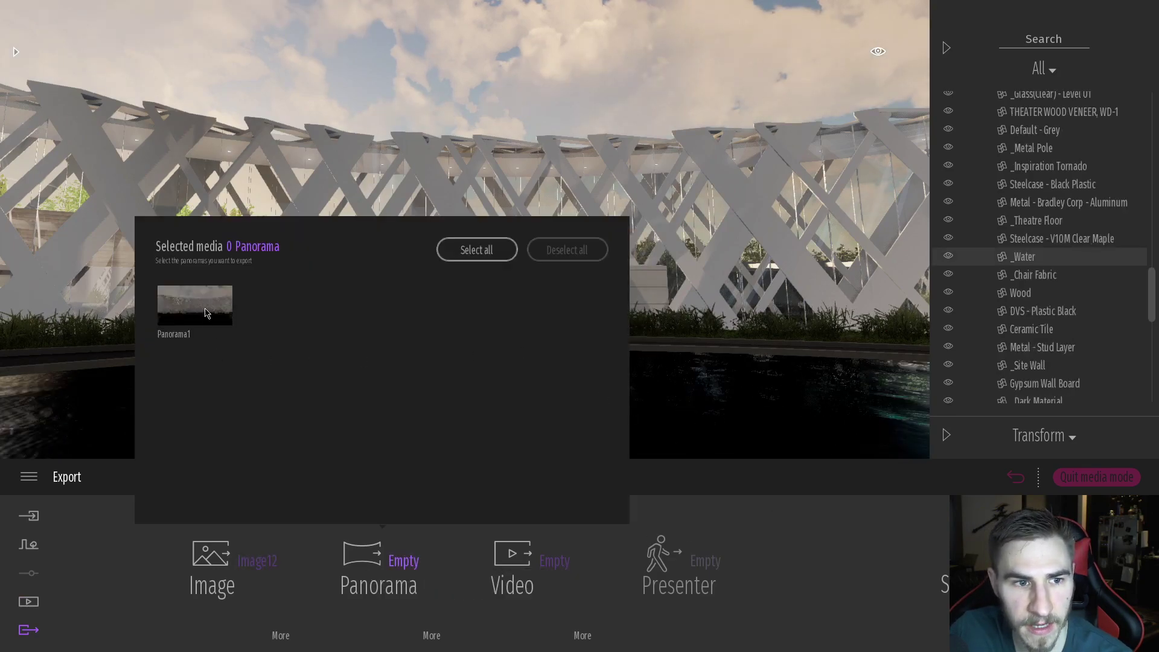
{"action": "left_click", "coordinate": [145, 583]}
{"action": "left_click", "coordinate": [240, 557]}
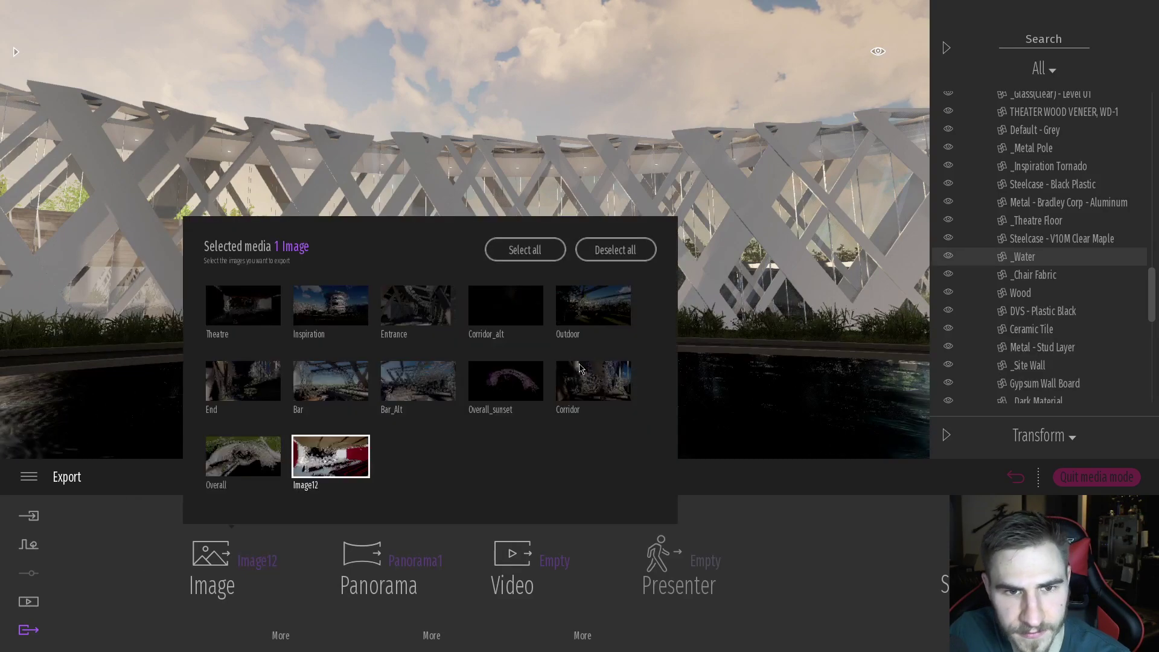
{"action": "left_click", "coordinate": [608, 252]}
- Start the export and save the panorama to the 55_Custom Sky folder
{"action": "left_click", "coordinate": [943, 562]}
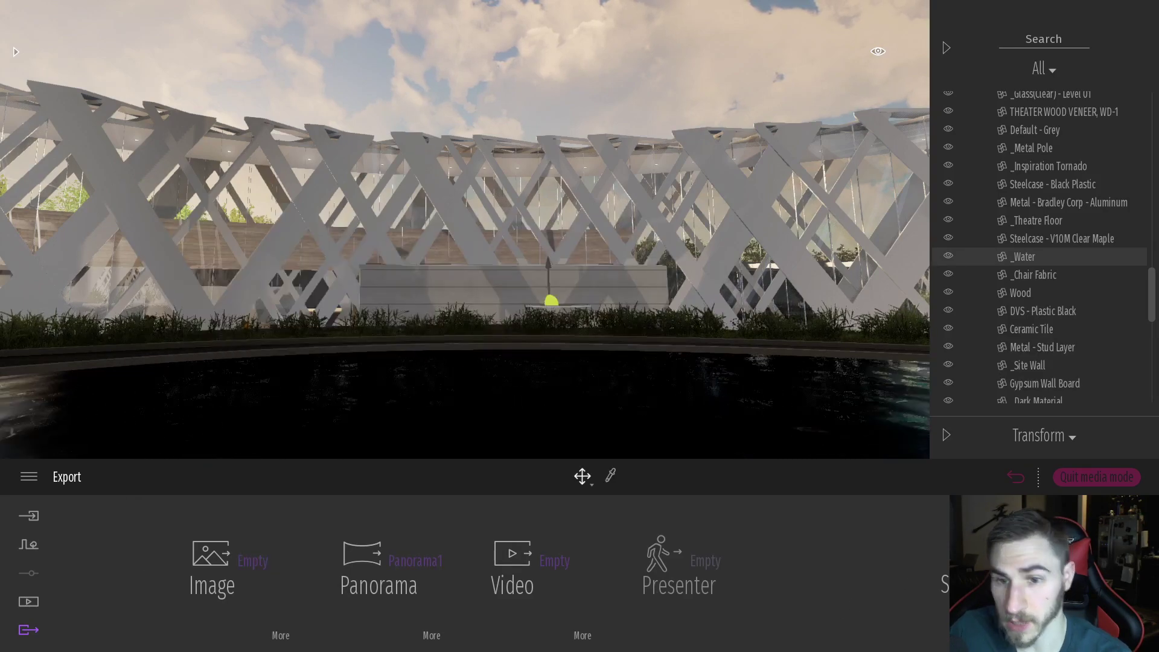
{"action": "left_click", "coordinate": [942, 563]}
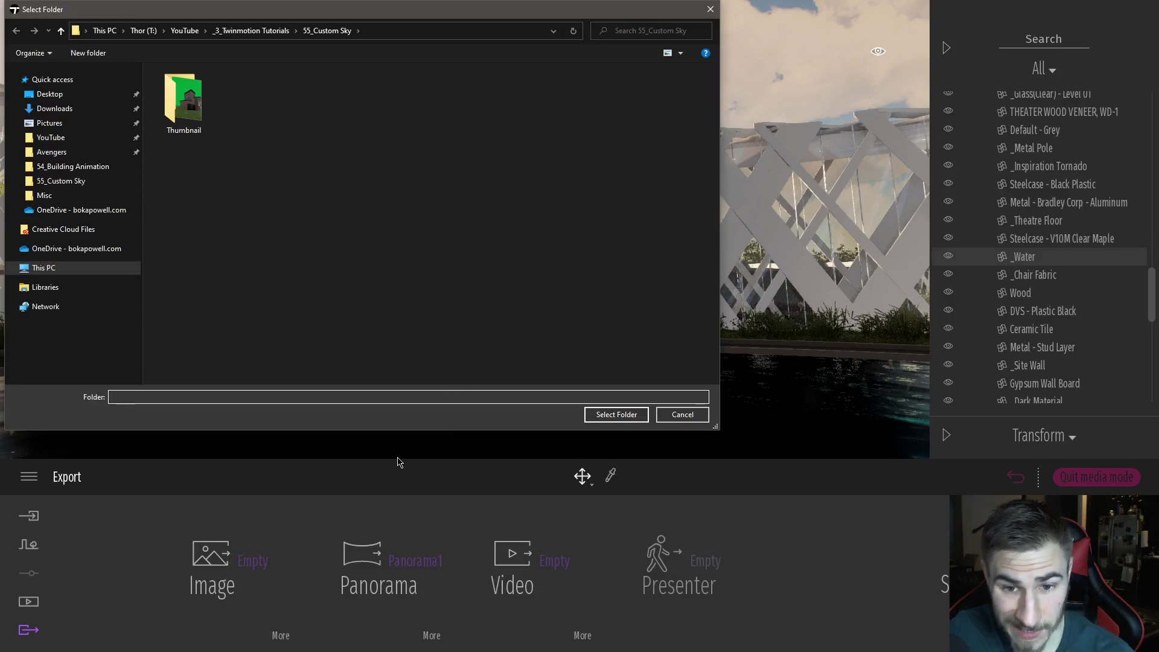
{"action": "key", "text": "Return"}
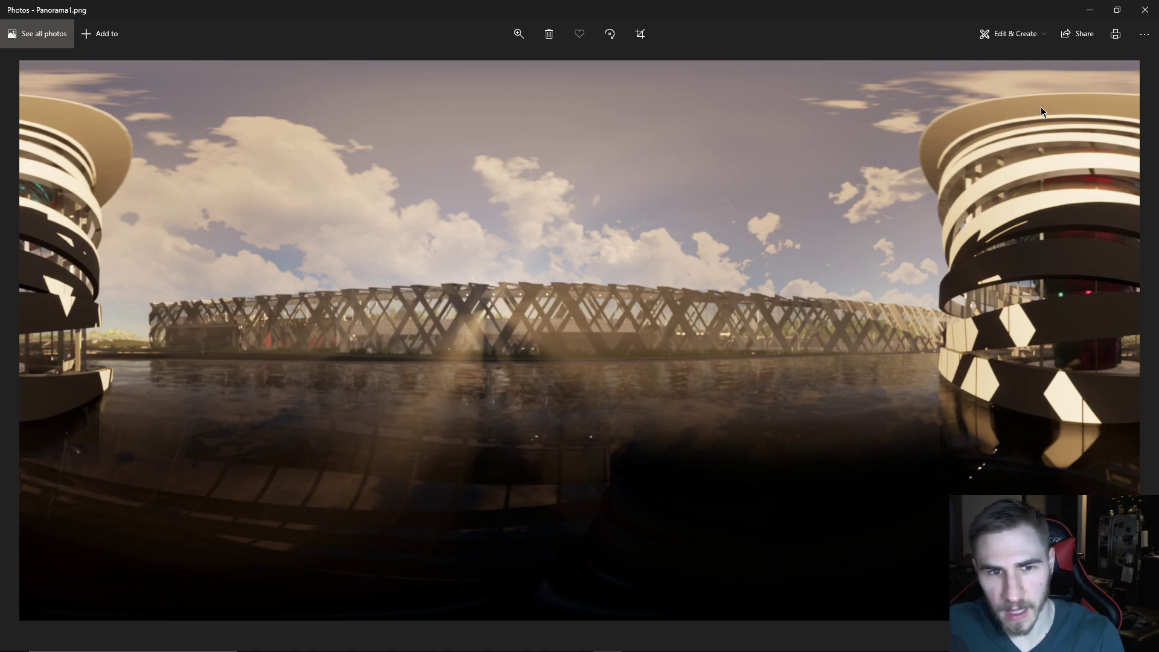
- Switch from the Photos viewer back to Twinmotion and set up another export of Panorama1
{"action": "left_click", "coordinate": [1091, 10]}
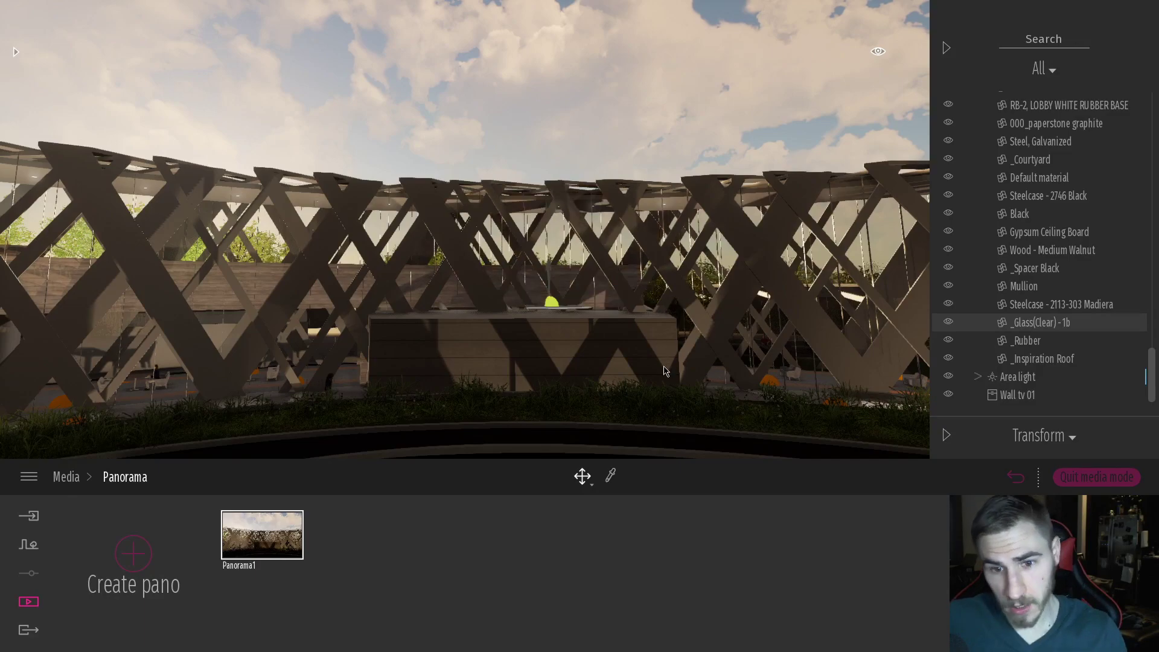
{"action": "left_click", "coordinate": [28, 629]}
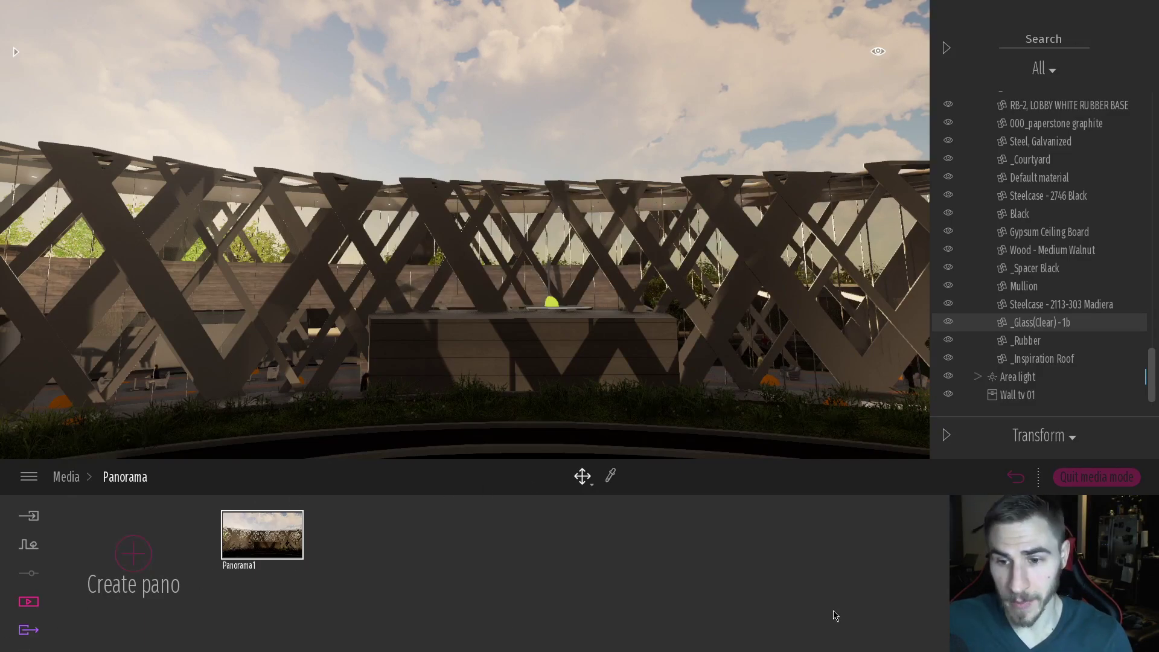
{"action": "left_click", "coordinate": [398, 562]}
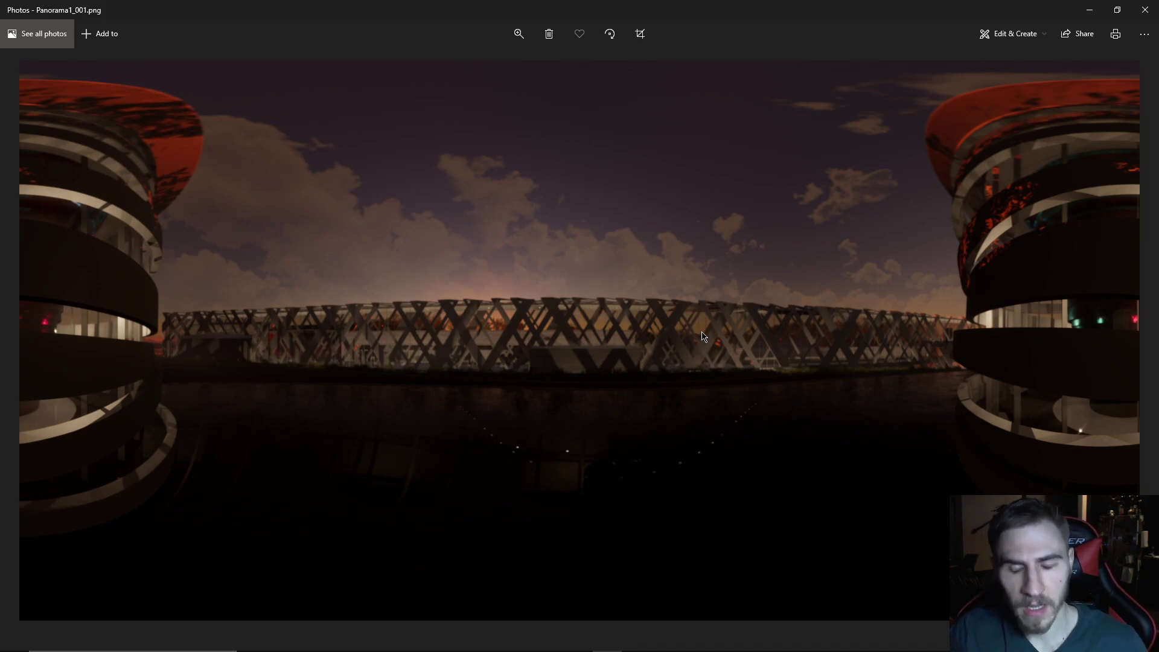
- Switch from Photos to Twinmotion and activate Camera align in Panorama1's camera settings
{"action": "mouse_move", "coordinate": [363, 649]}
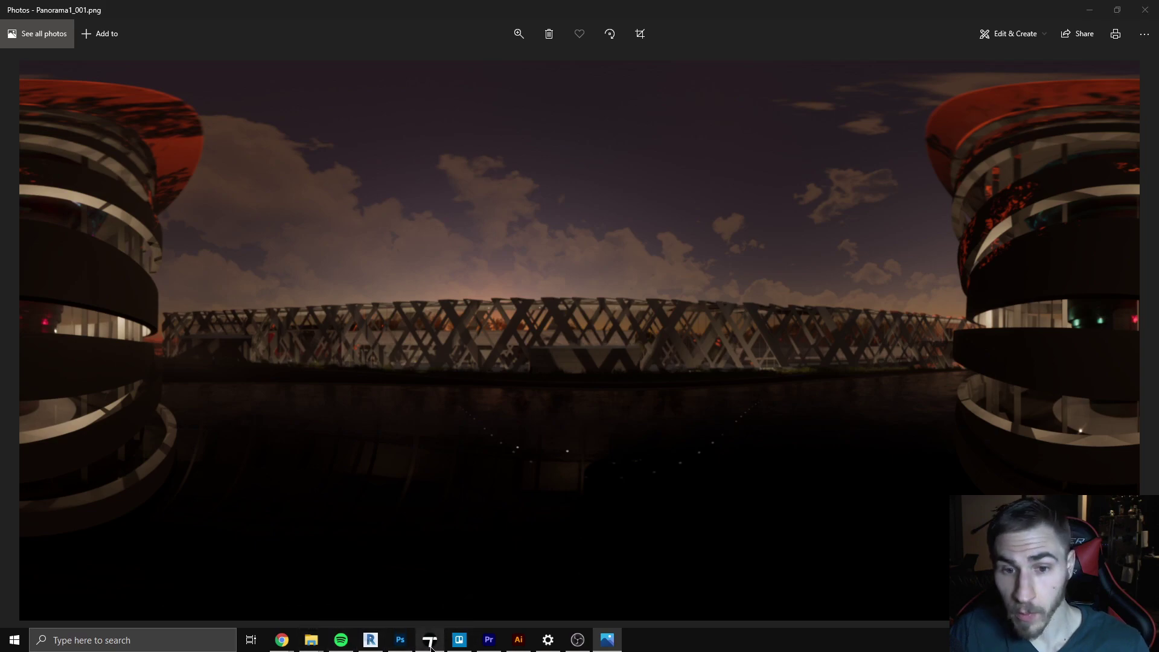
{"action": "left_click", "coordinate": [430, 641]}
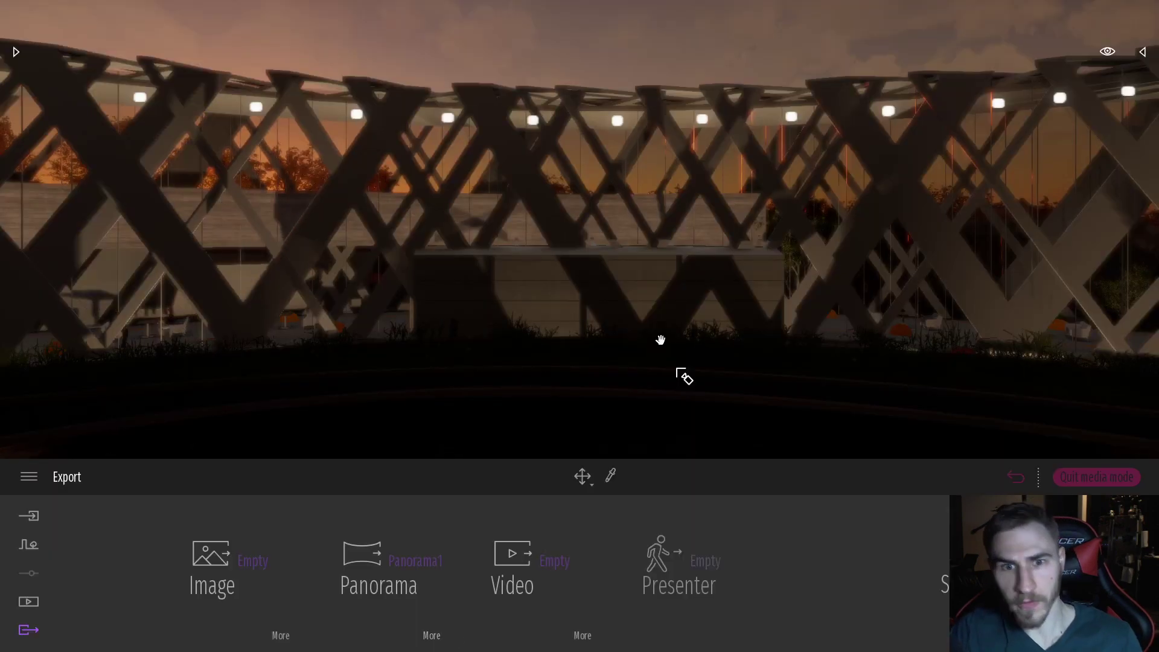
{"action": "left_click", "coordinate": [26, 603]}
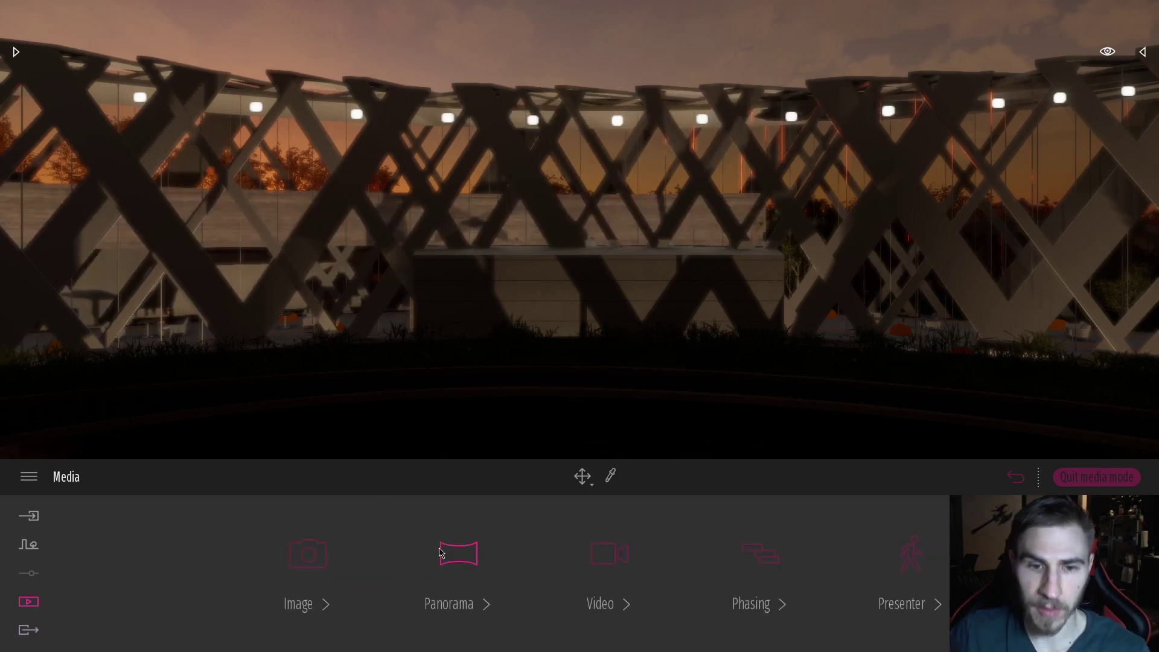
{"action": "left_click", "coordinate": [441, 553]}
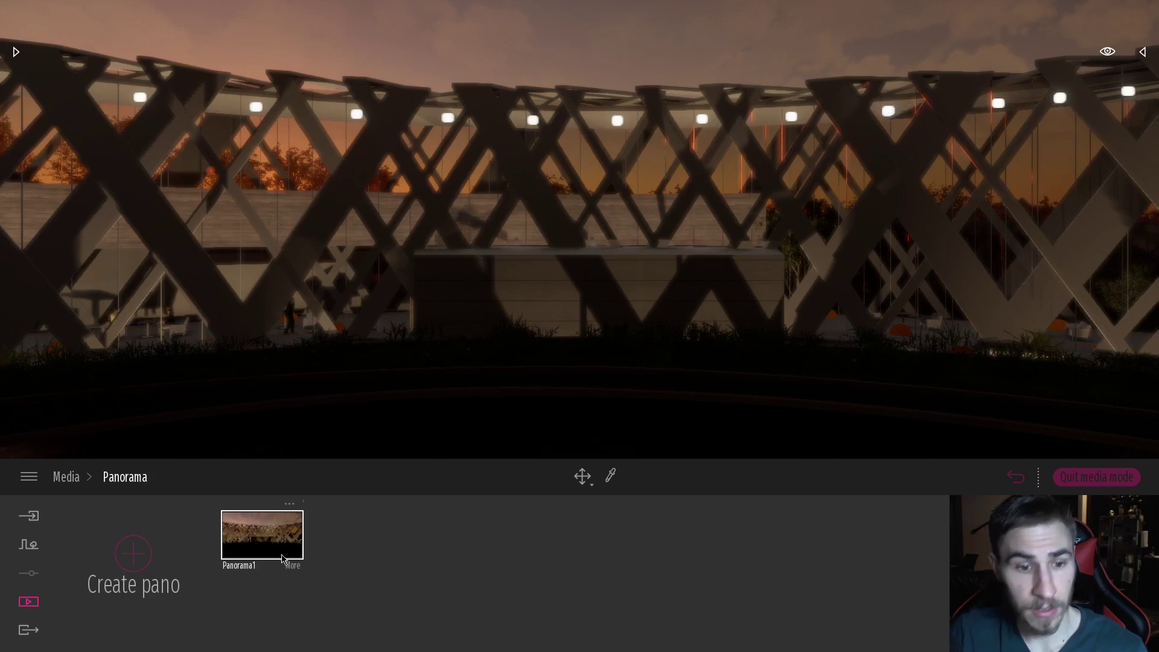
{"action": "left_click", "coordinate": [282, 559]}
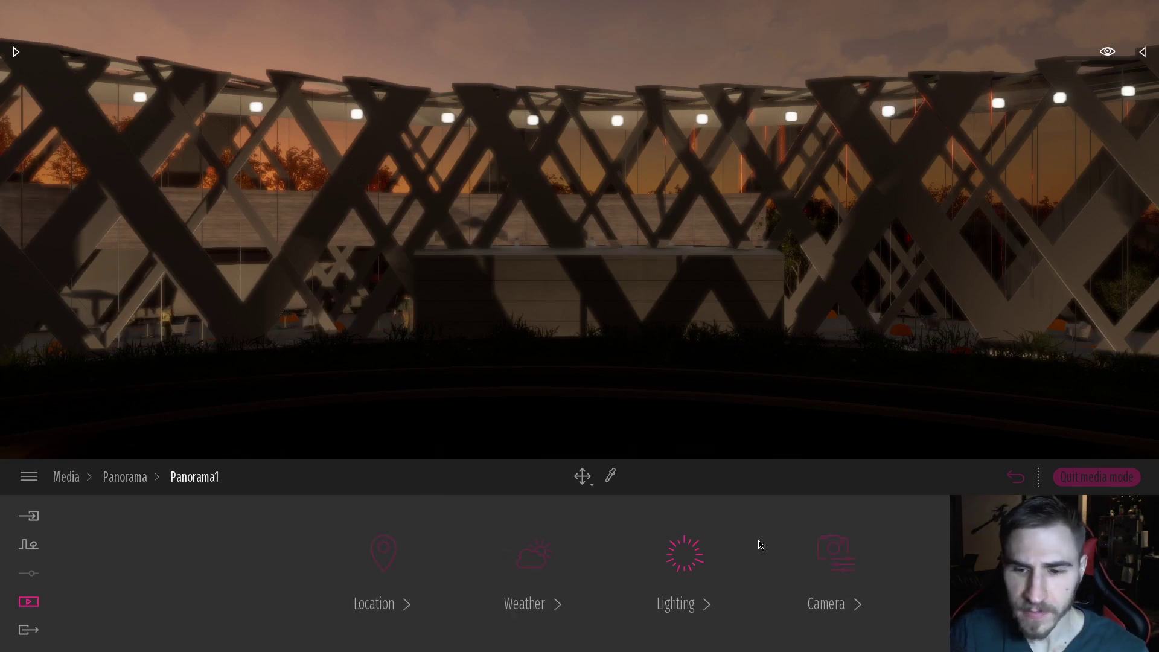
{"action": "left_click", "coordinate": [835, 553]}
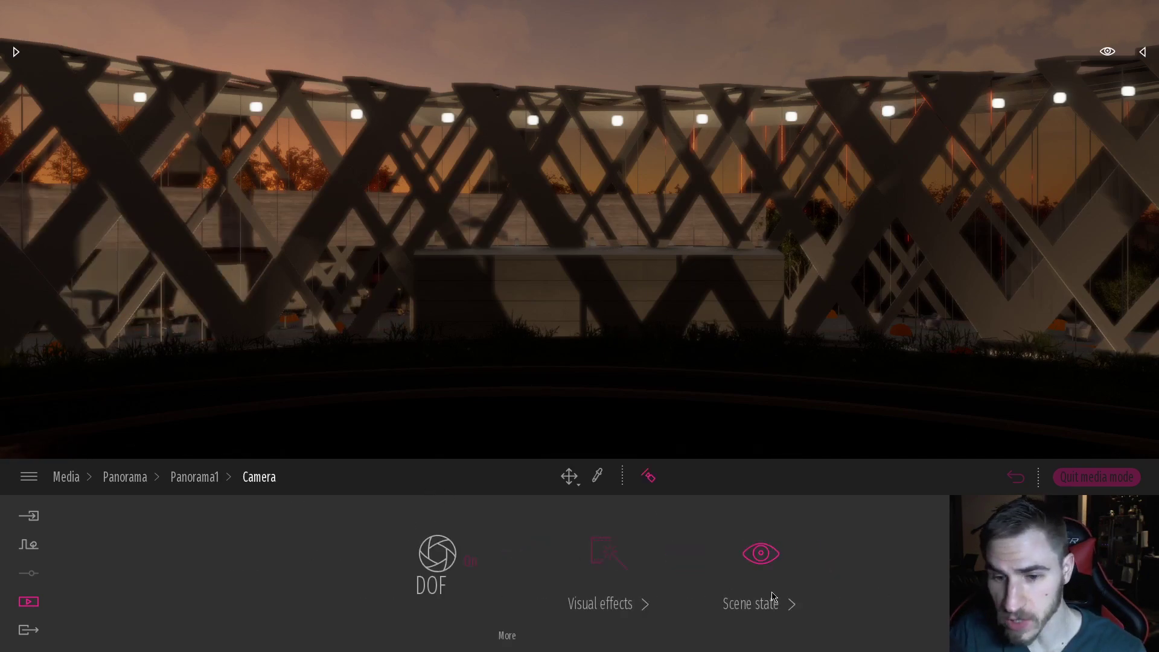
{"action": "left_click", "coordinate": [650, 478]}
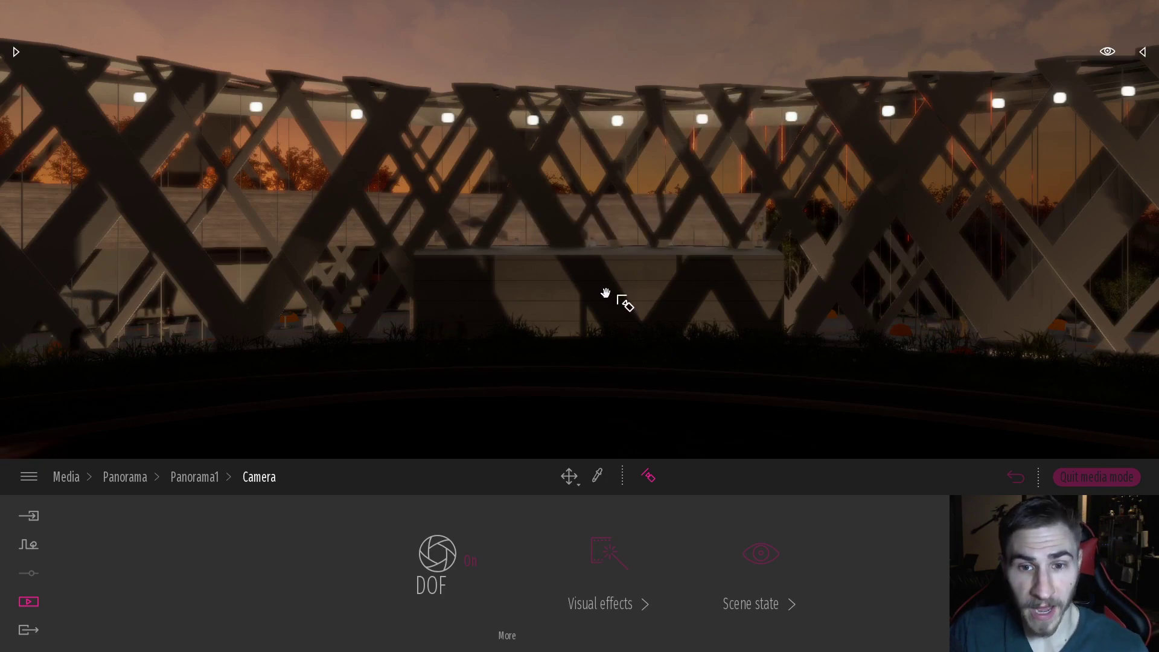
- Try Camera align on the low wall behind the plants and readjust the camera height in front of the lattice facade
{"action": "middle_click_drag", "start_coordinate": [606, 293], "coordinate": [580, 230]}
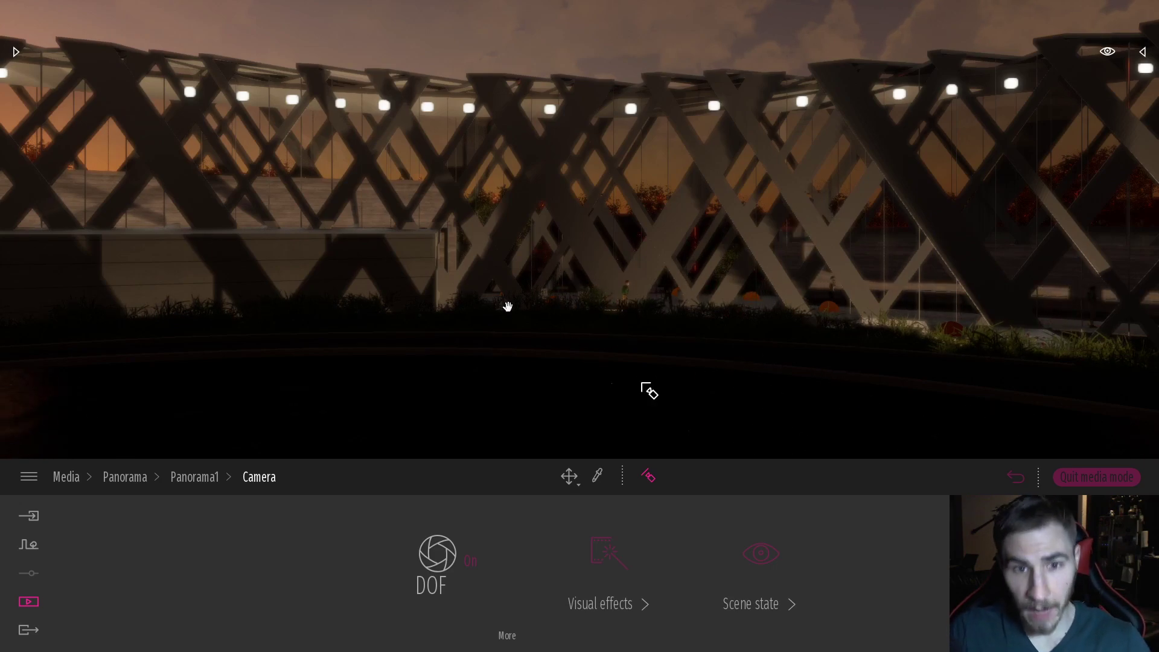
{"action": "left_click", "coordinate": [266, 280]}
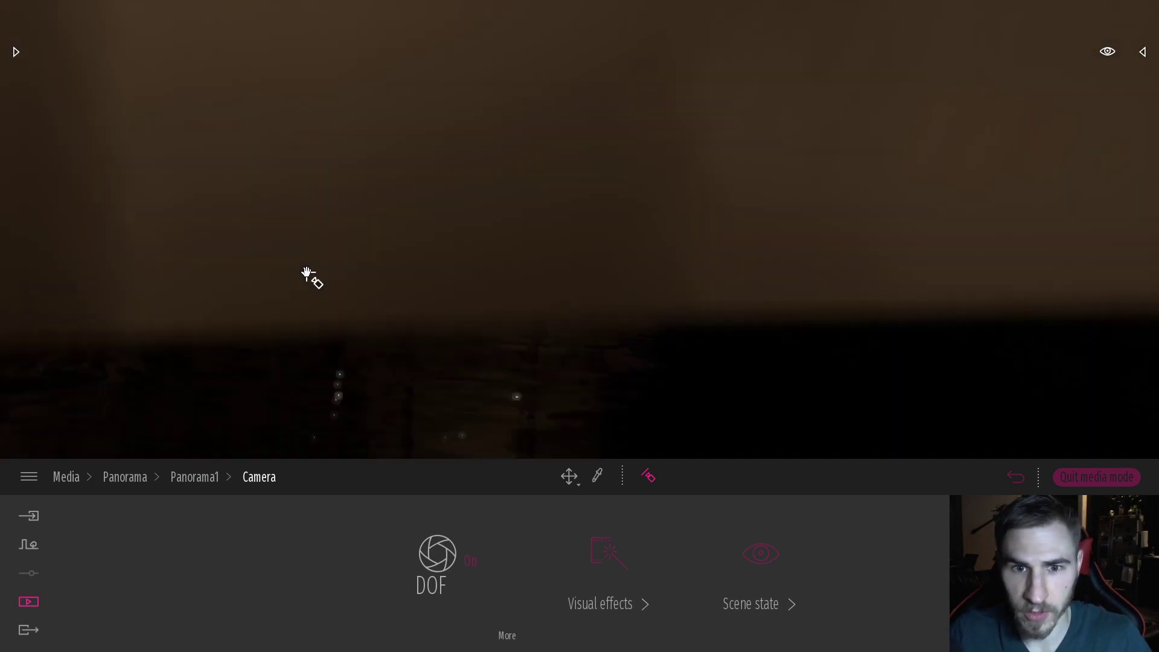
{"action": "key", "text": "q"}
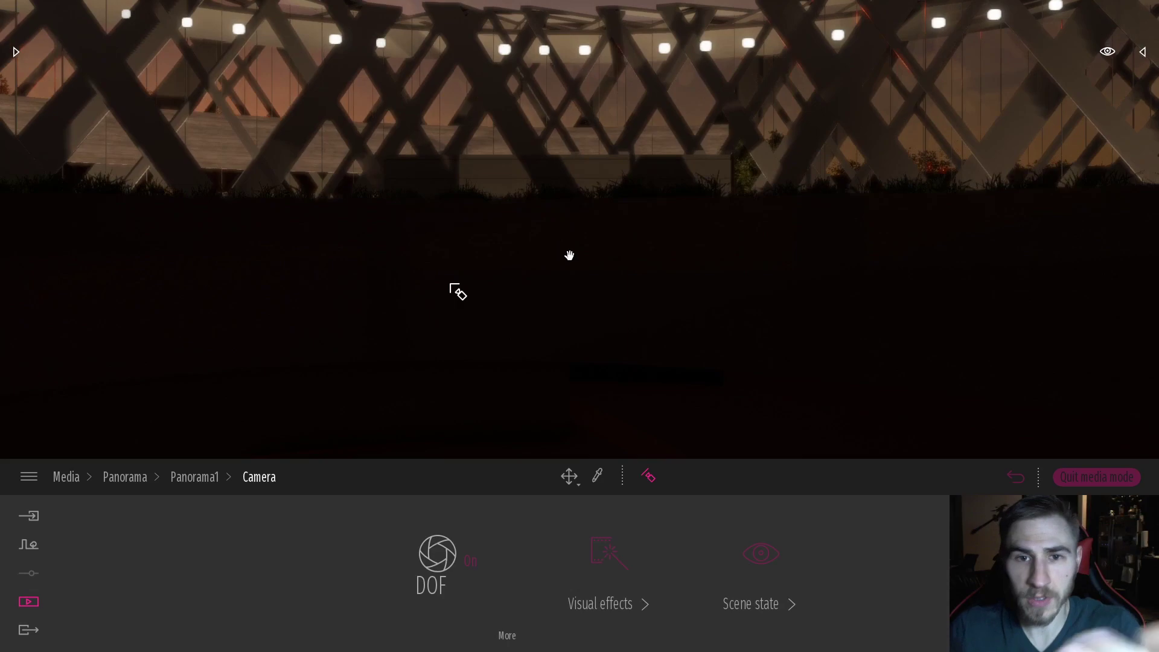
{"action": "key", "text": "e"}
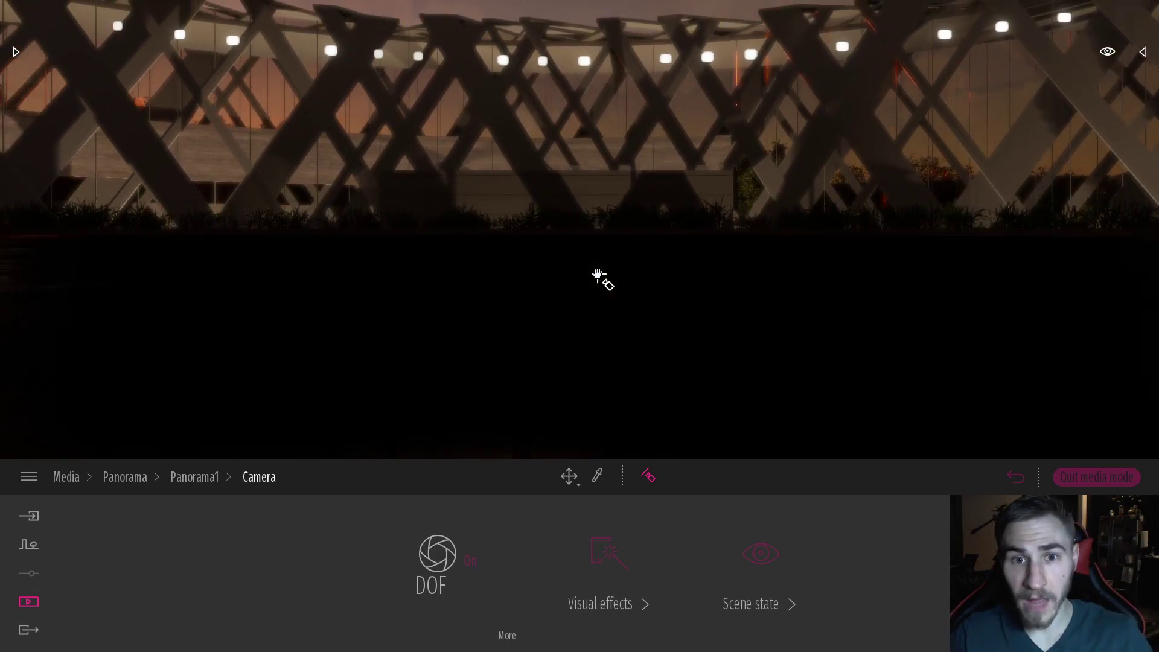
{"action": "key", "text": "e"}
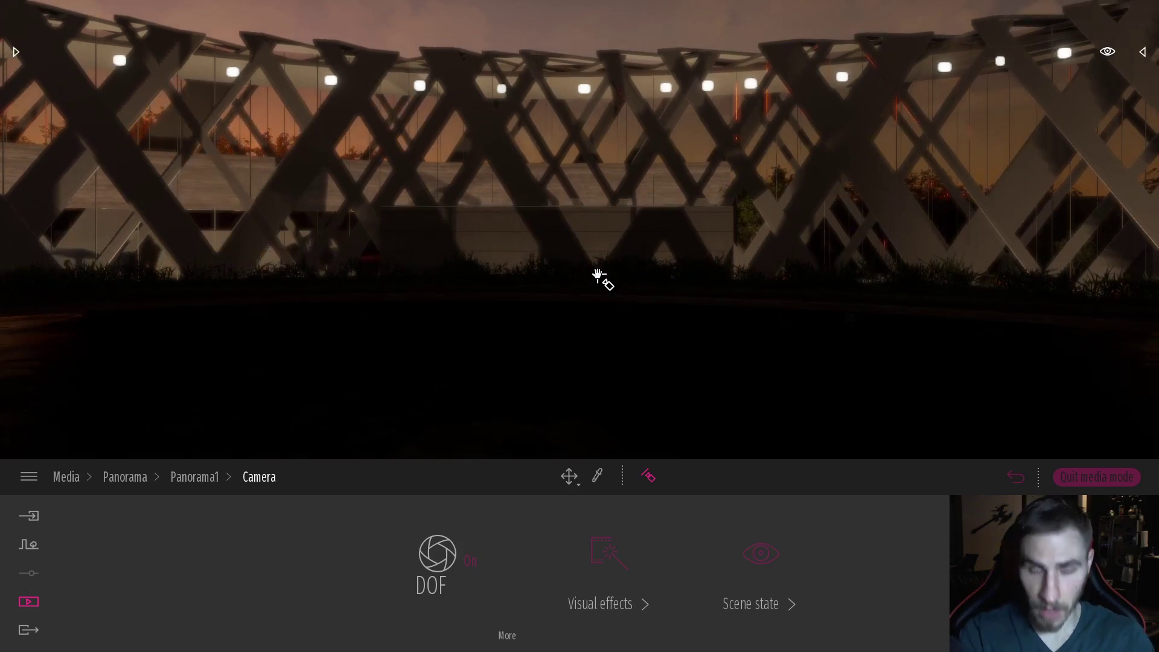